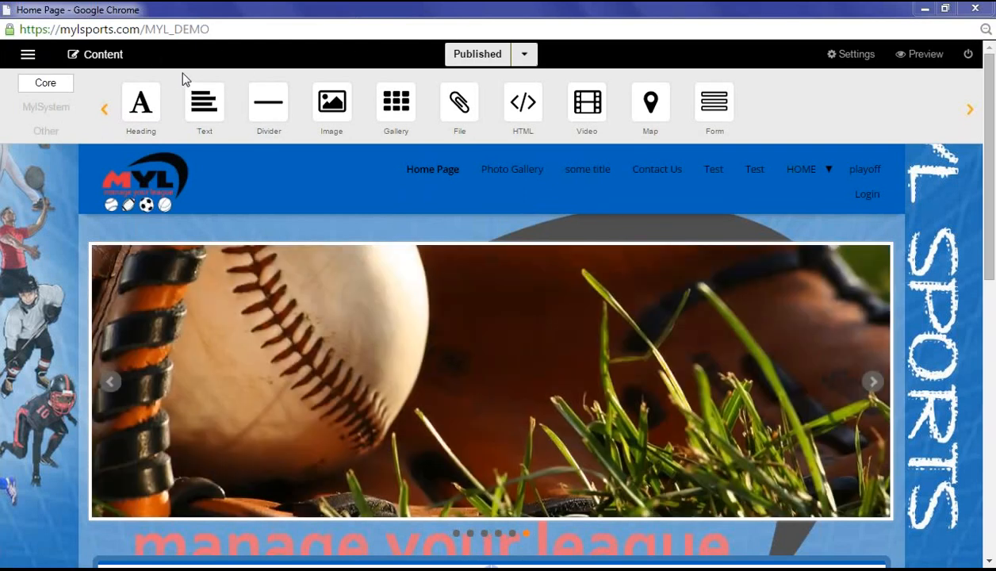
Check the Home Page's publishing options and its list of saved revisions.
click(28, 54)
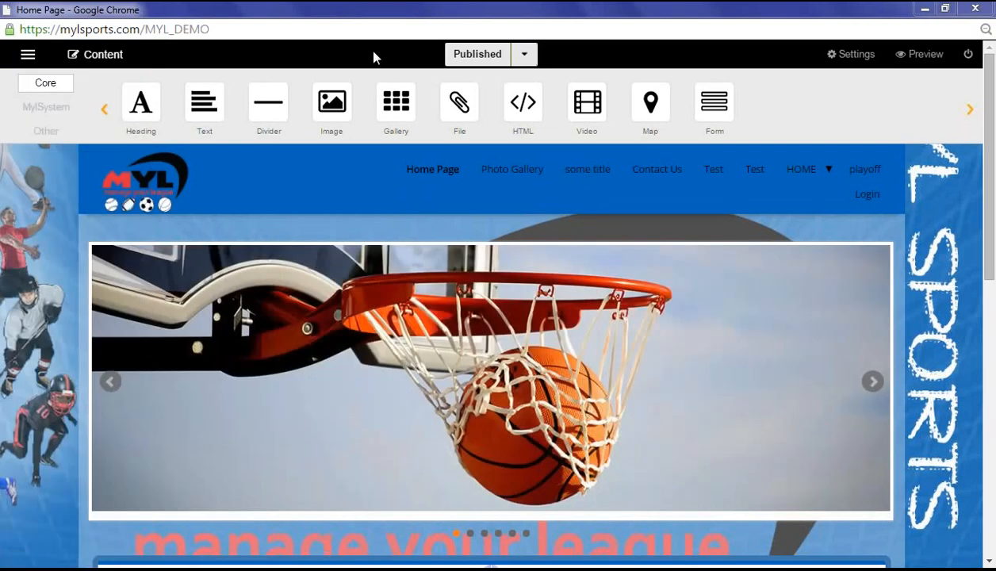
click(533, 63)
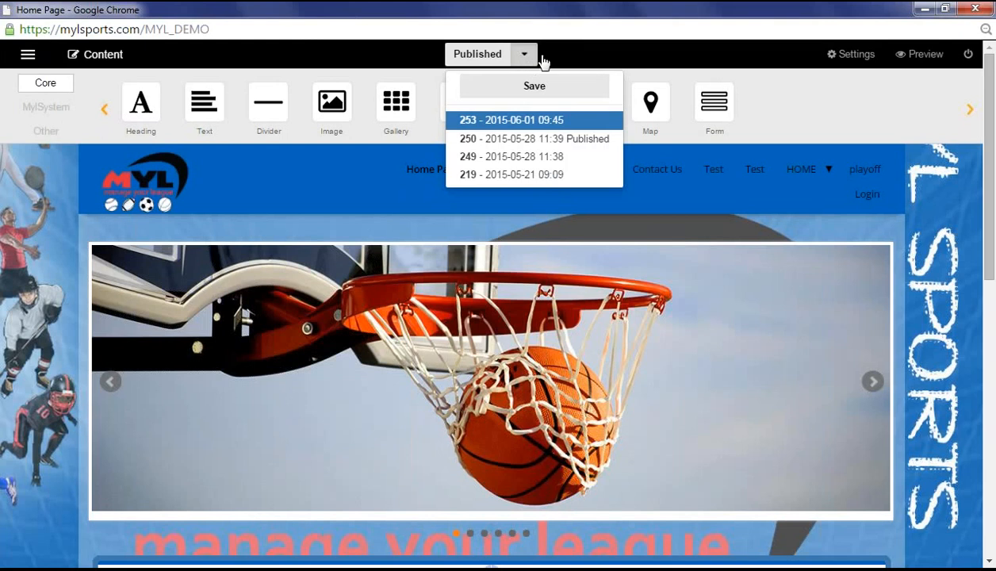
click(625, 51)
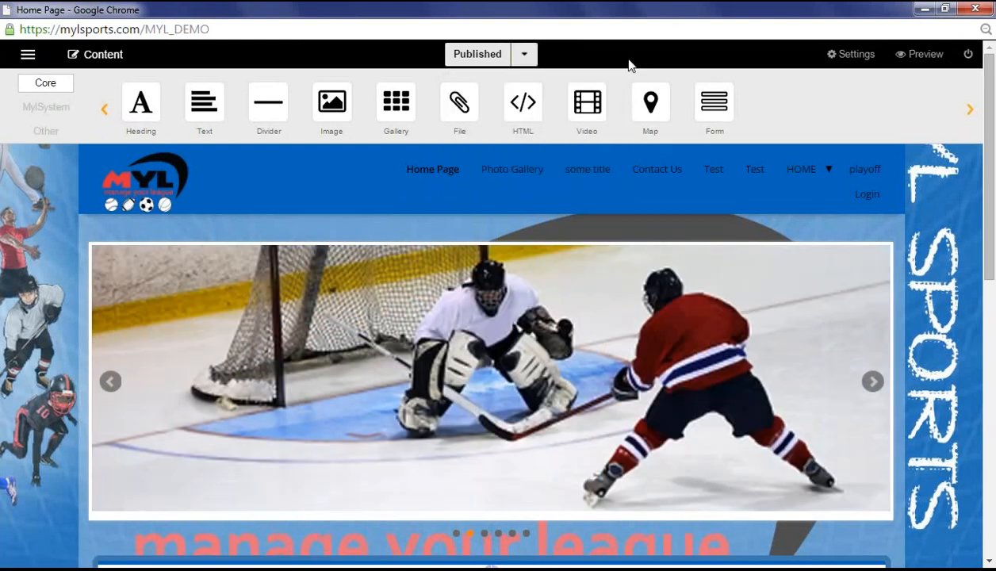
Go to the site's page management and show the properties of the Home Page.
click(28, 54)
click(54, 52)
click(28, 54)
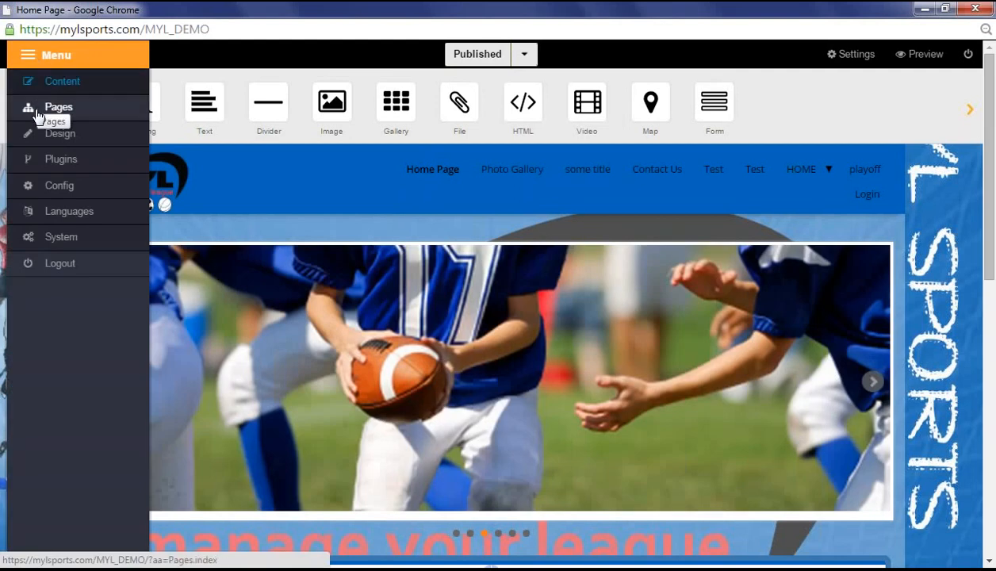
click(147, 112)
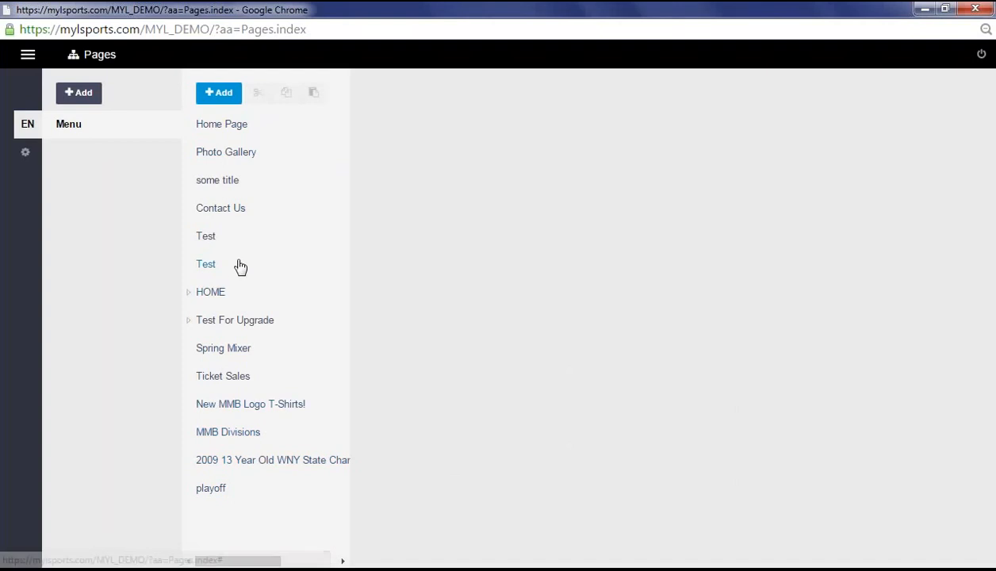
click(222, 125)
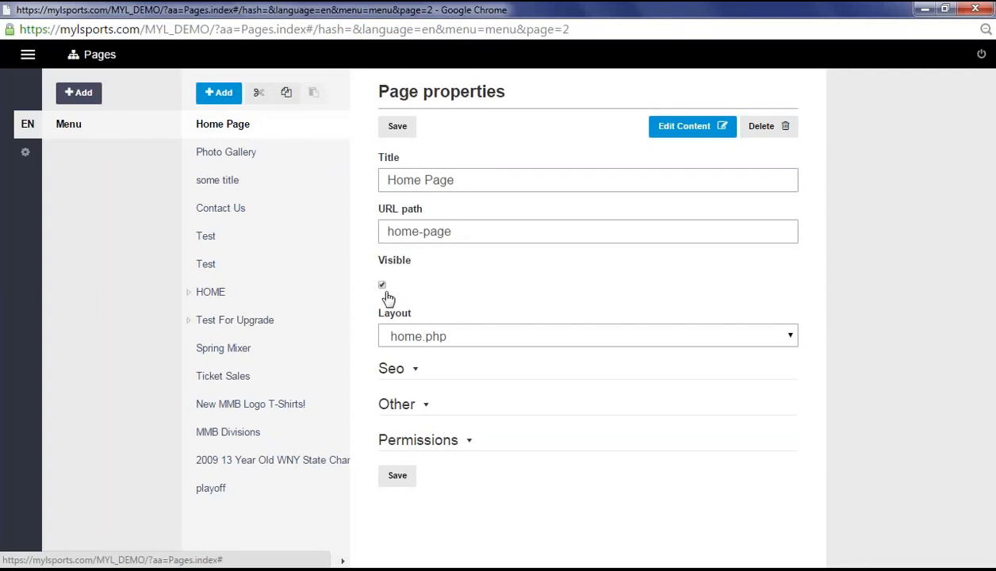
Review the Home Page's layout choices, and switch its Visible setting off and back on.
click(423, 343)
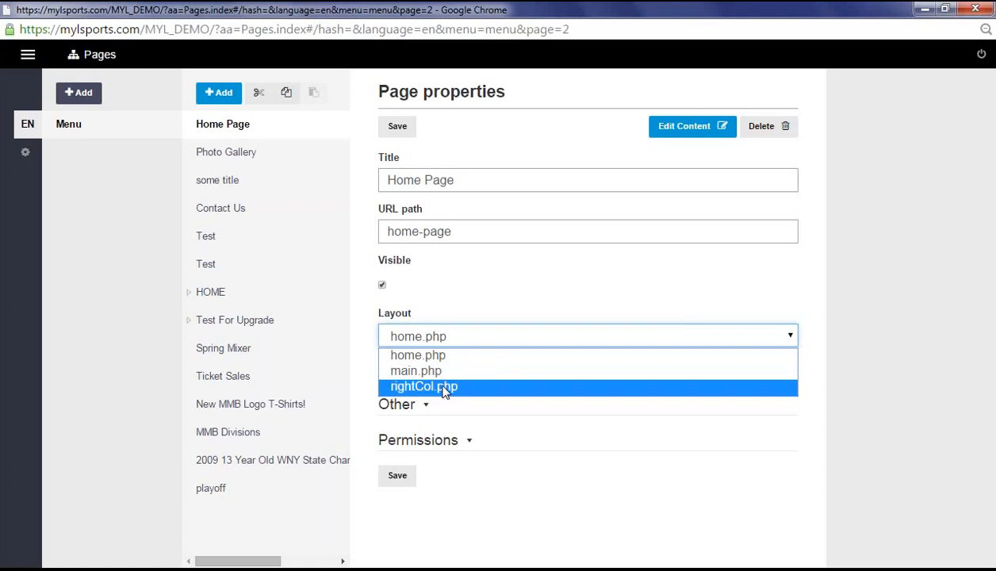
click(484, 284)
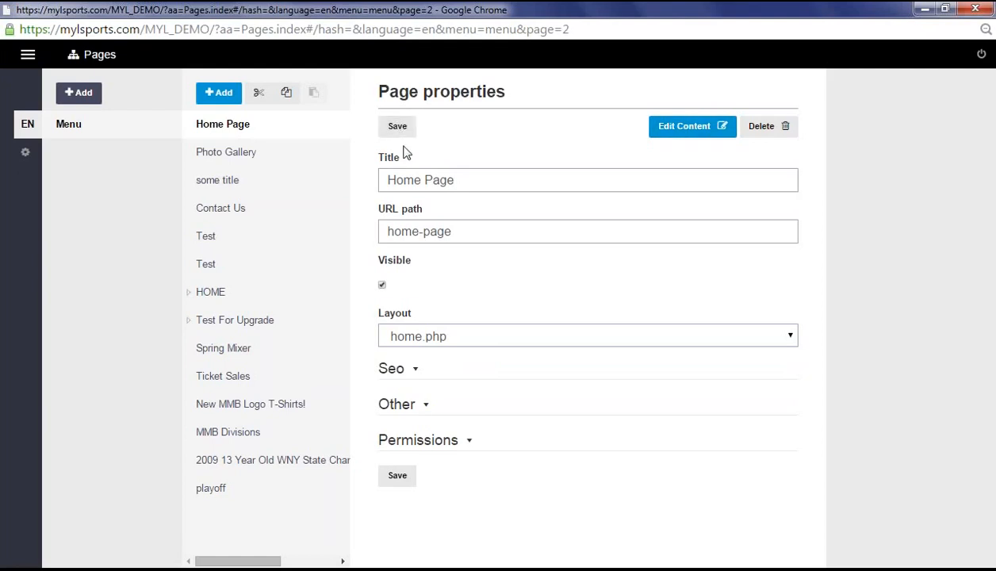
click(382, 286)
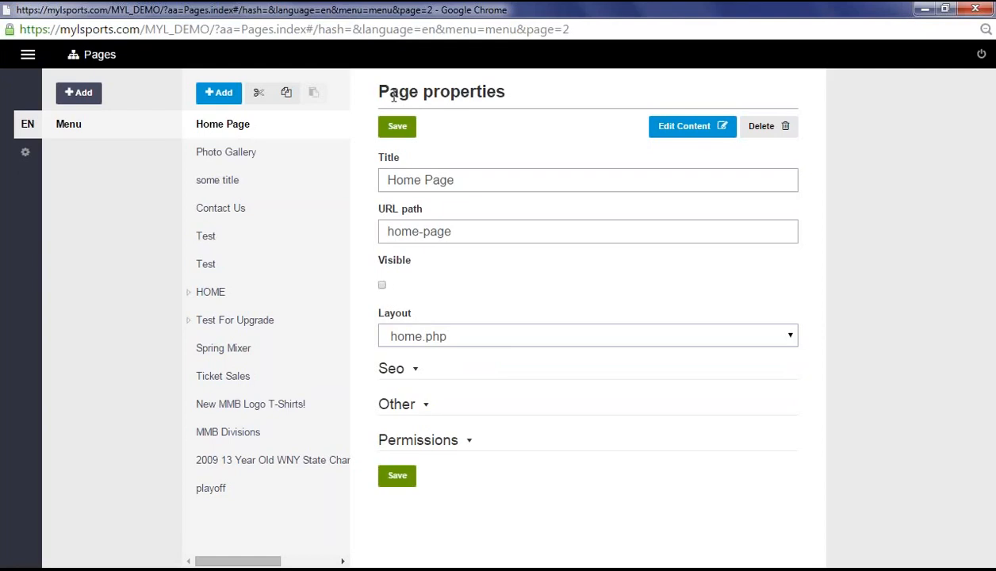
click(382, 285)
Add a visible page titled "new page" positioned at the bottom of the menu.
click(220, 94)
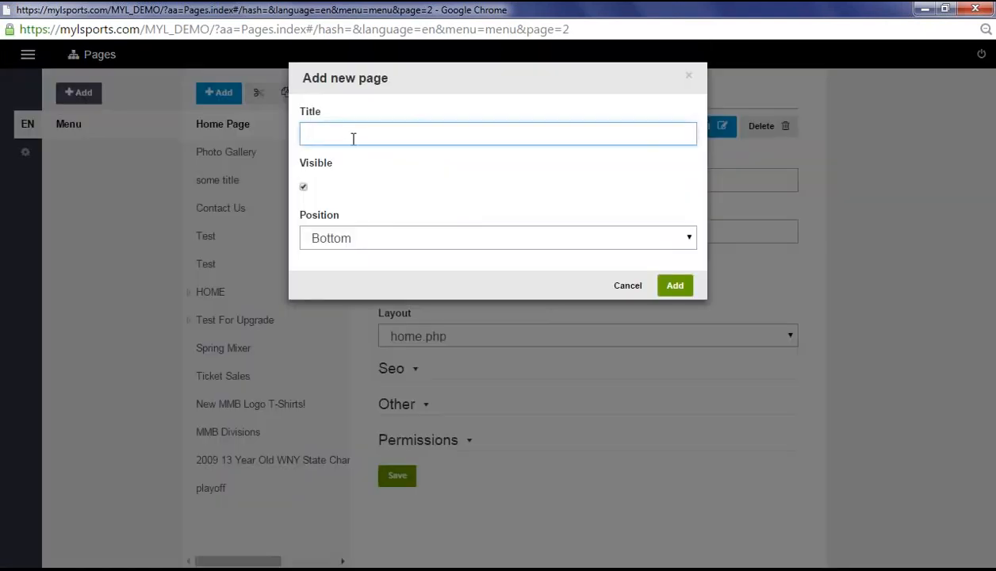
text(new page)
click(348, 239)
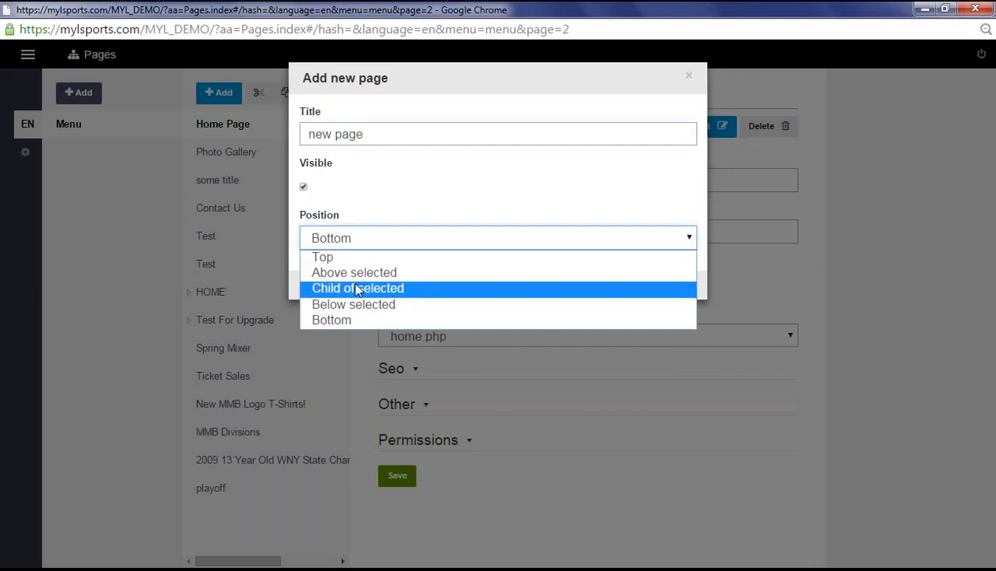
click(366, 240)
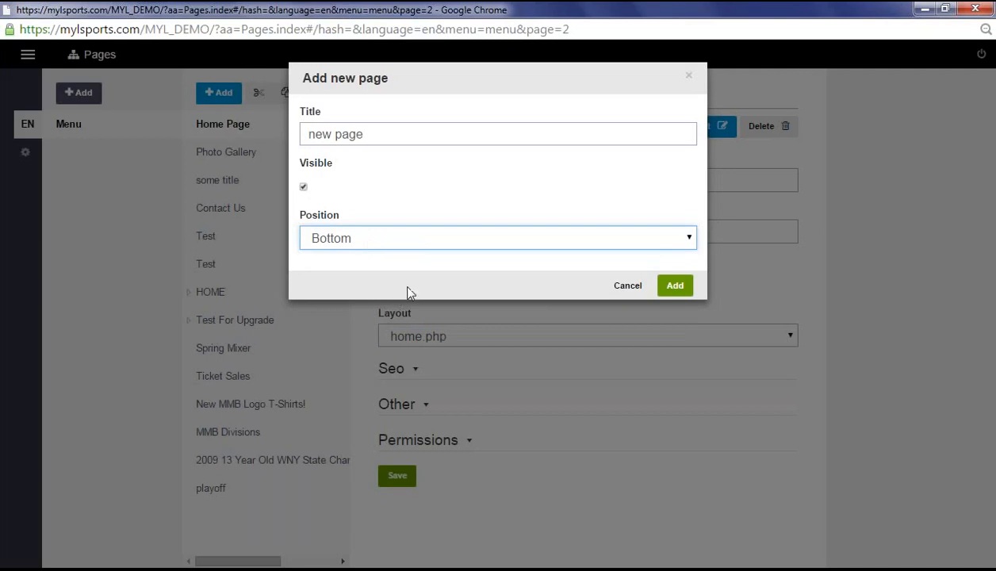
click(675, 287)
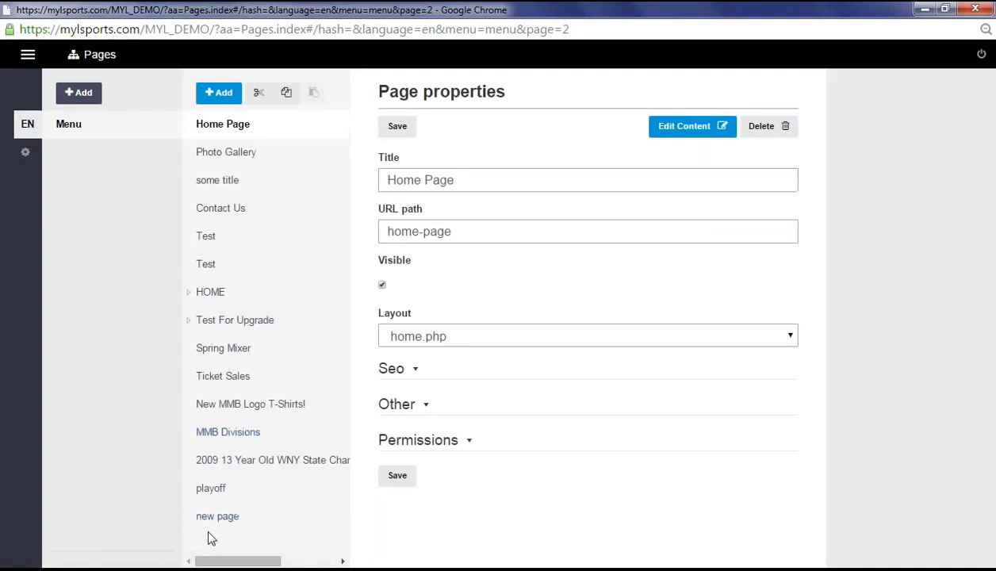
Open the content of "new page" for editing.
click(225, 516)
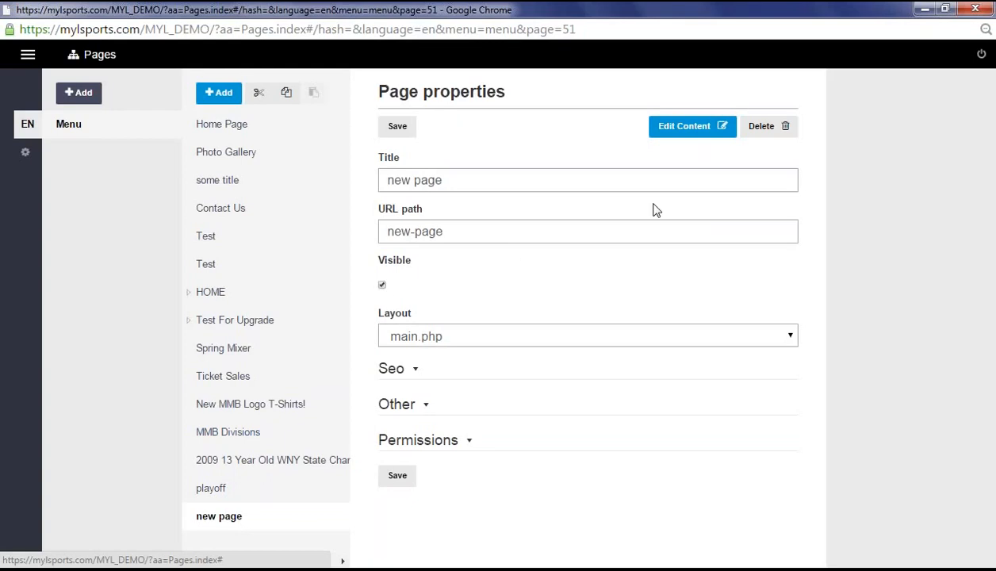
click(686, 127)
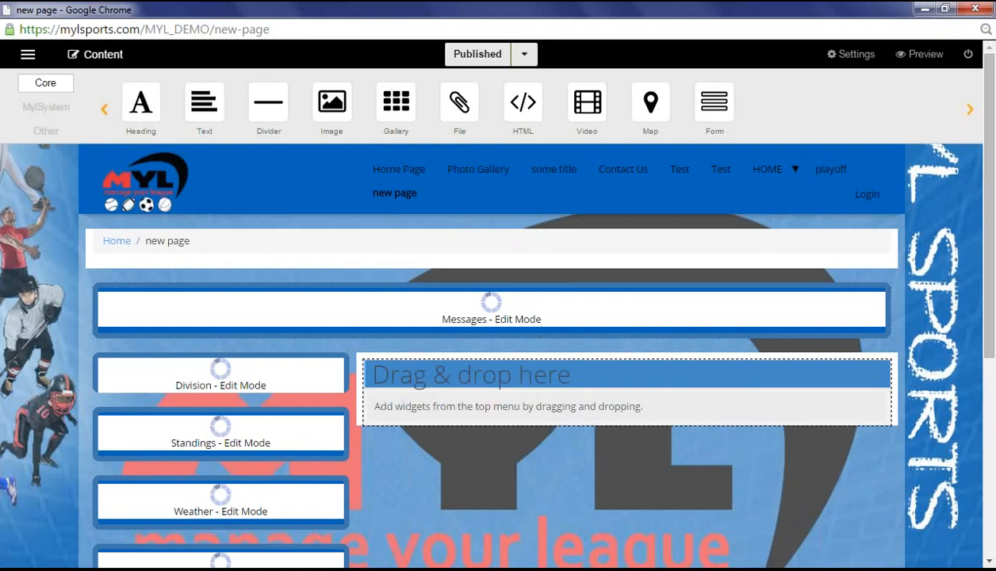
Return to the properties of "new page", choose the main.php layout, and reopen its content for editing.
click(37, 110)
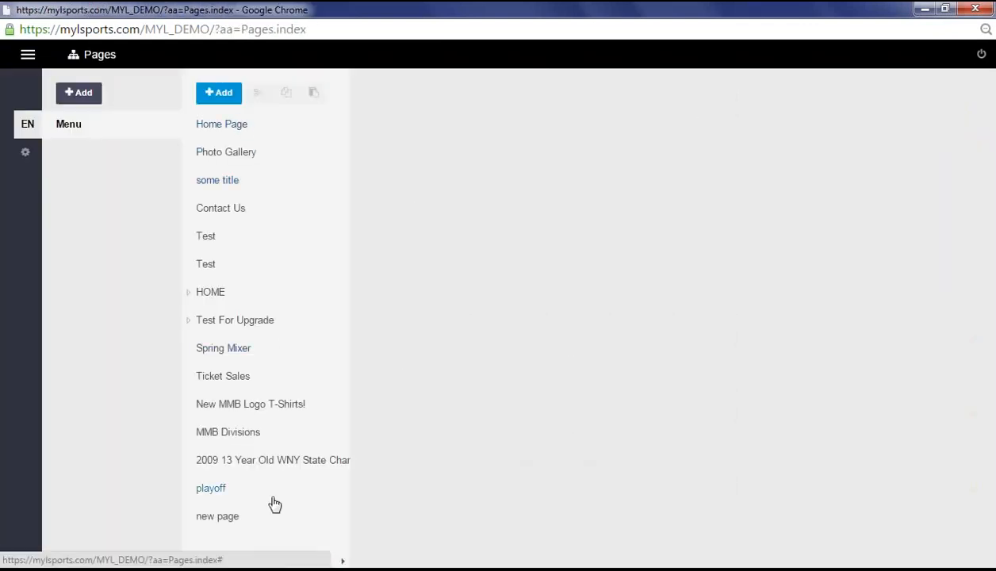
click(228, 517)
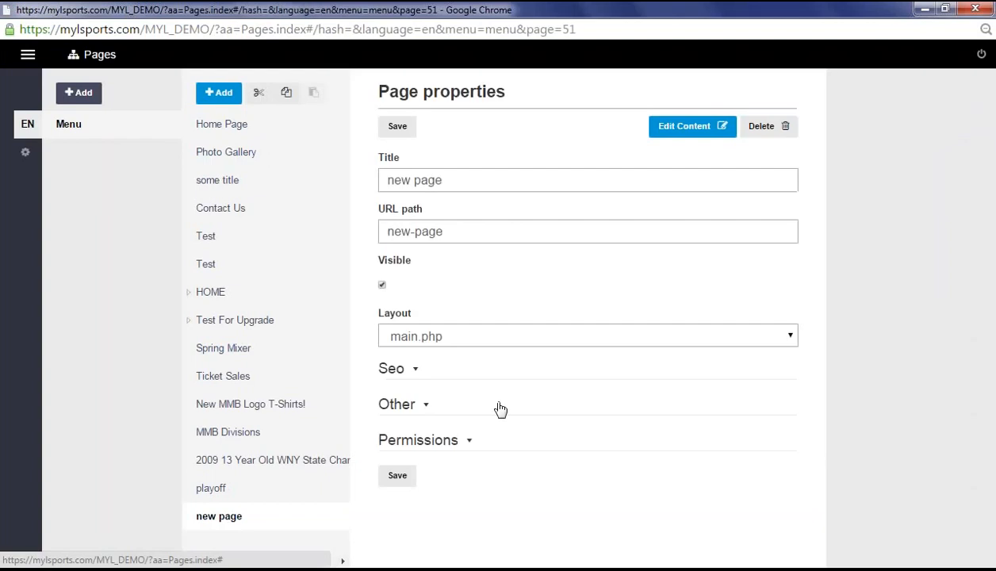
click(481, 339)
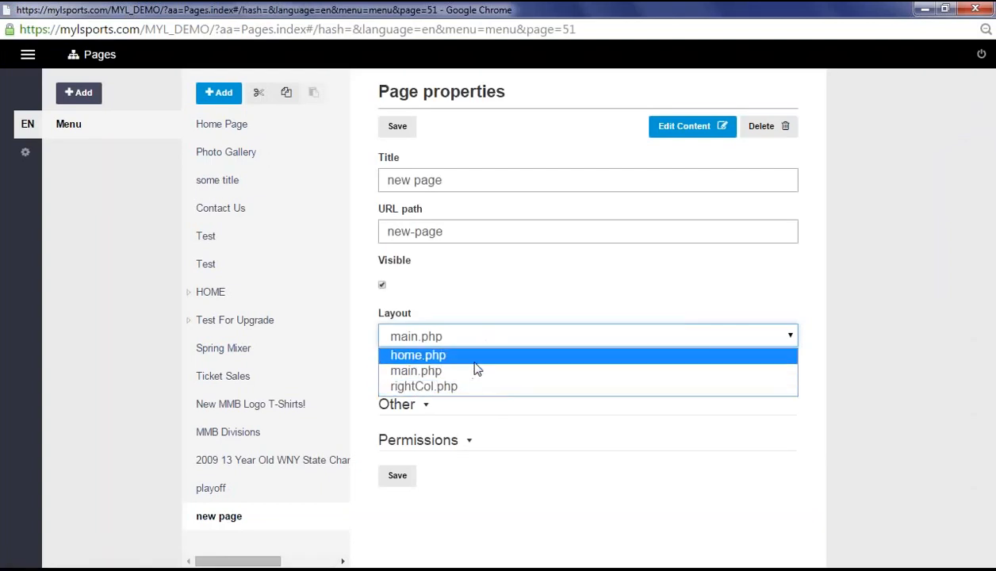
click(474, 373)
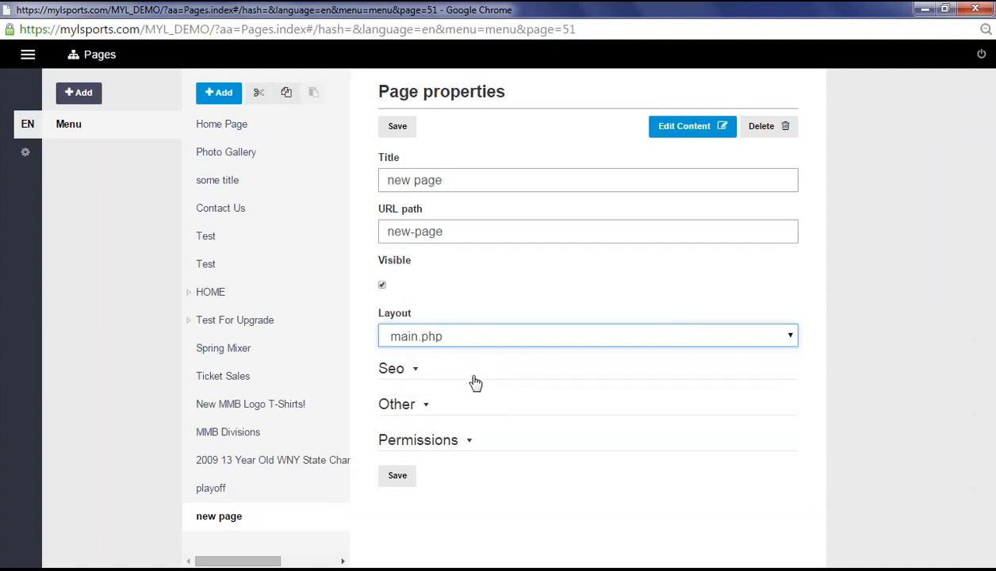
click(692, 127)
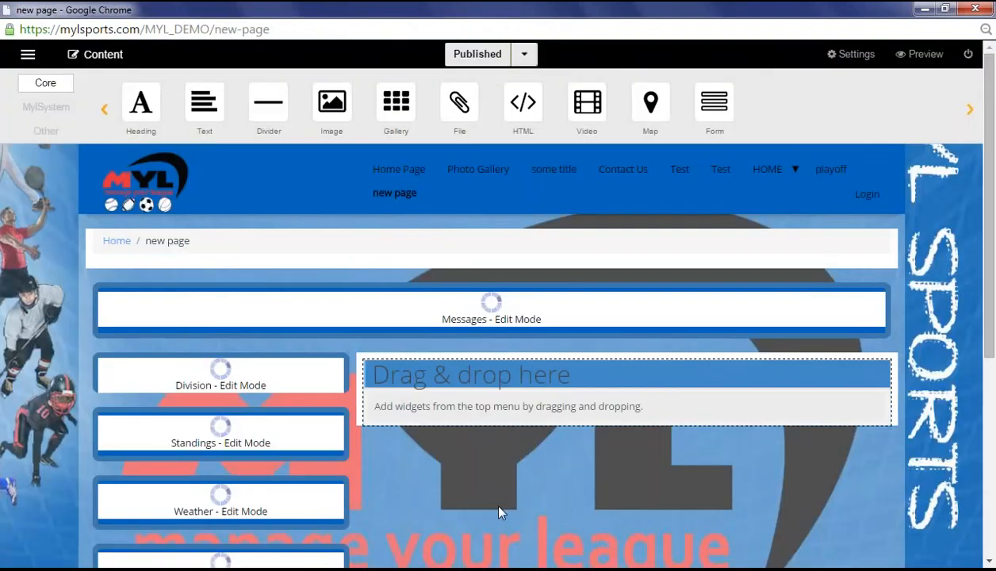
Examine the module placeholders that the main layout places in the side column of "new page".
scroll(489, 497, down, 2)
scroll(220, 429, down, 3)
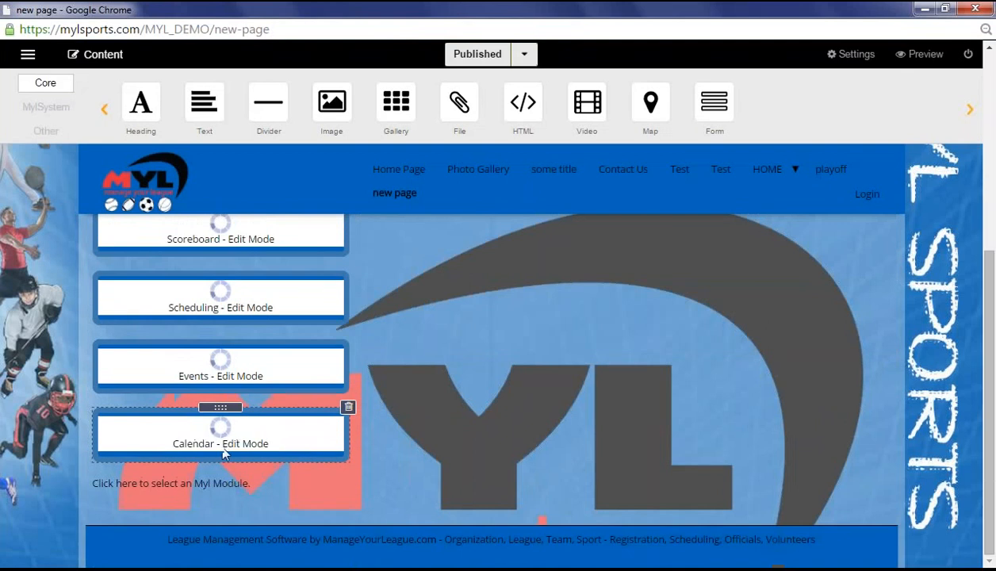
scroll(222, 444, up, 5)
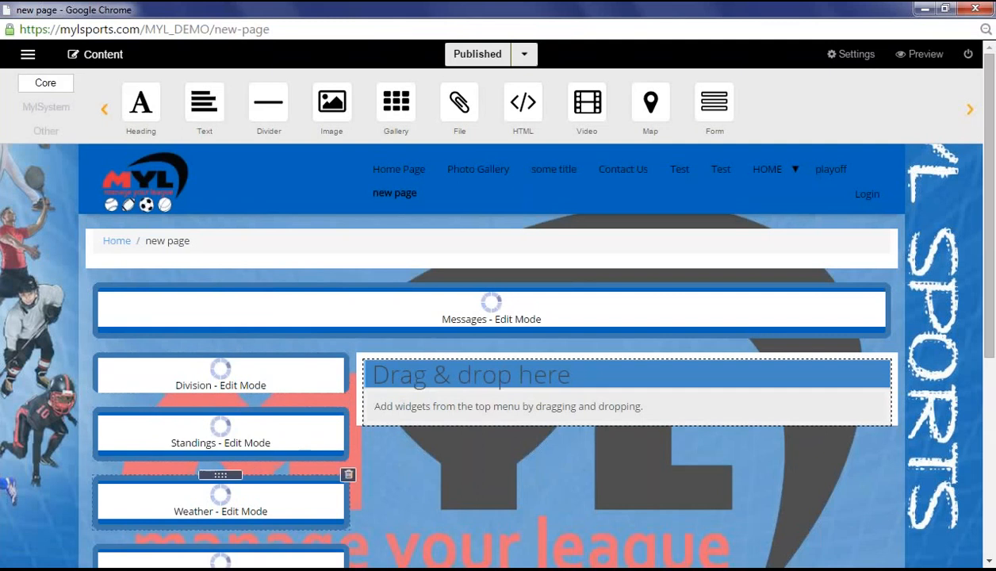
scroll(223, 487, down, 3)
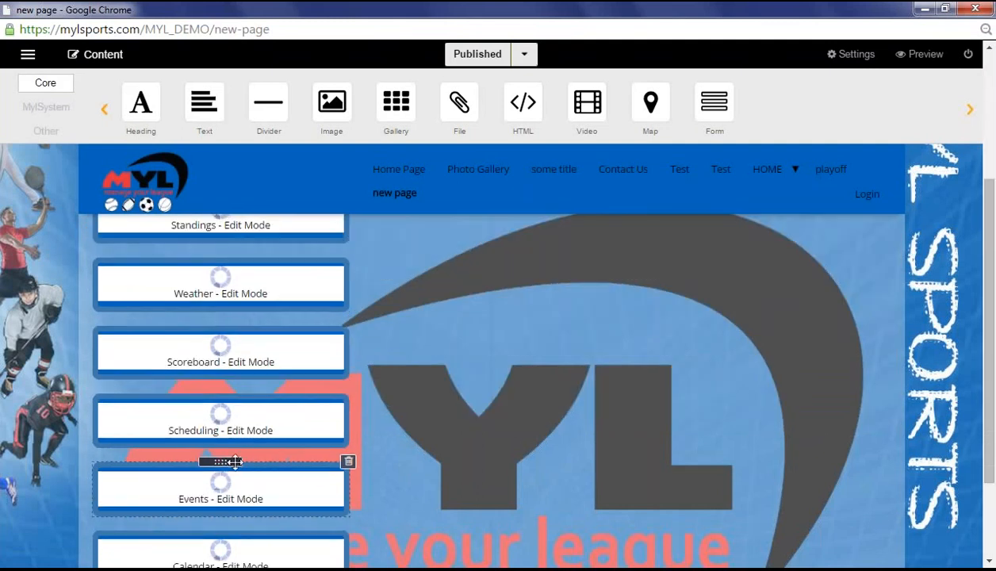
scroll(293, 473, down, 1)
scroll(268, 477, up, 4)
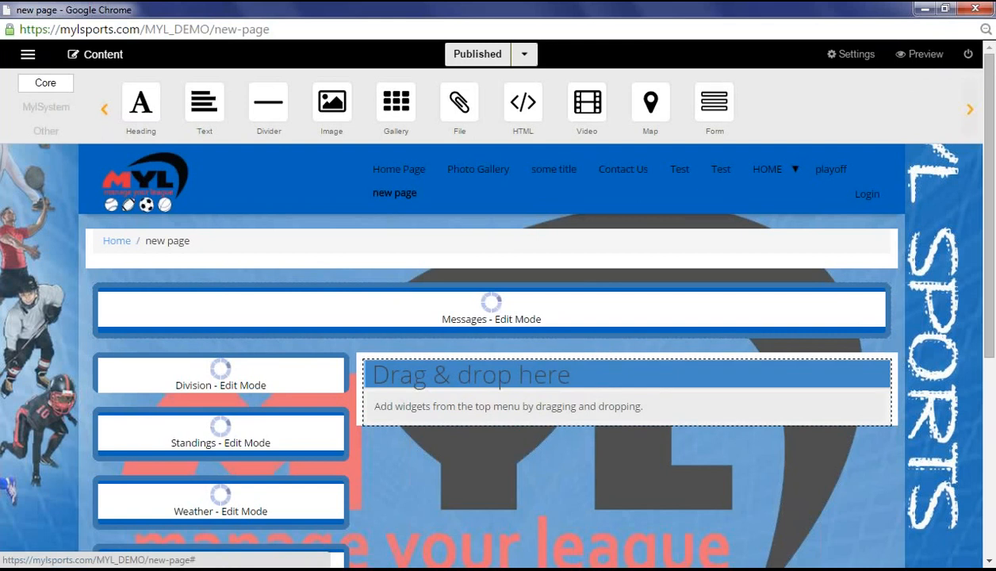
Preview "new page" and look through its division, standings, weather, scoreboard, scheduling, events and calendar modules.
click(918, 61)
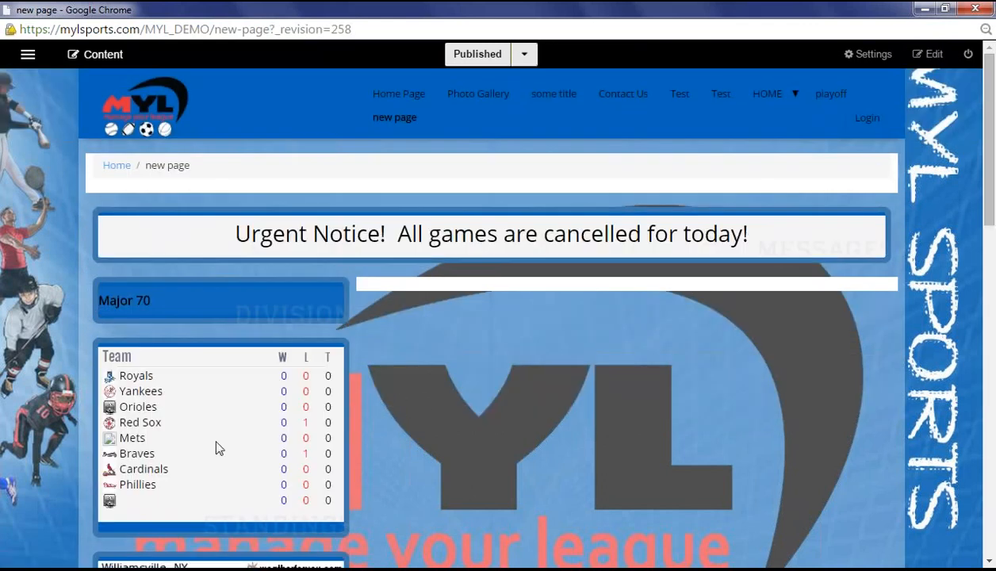
scroll(228, 393, down, 8)
scroll(259, 387, up, 8)
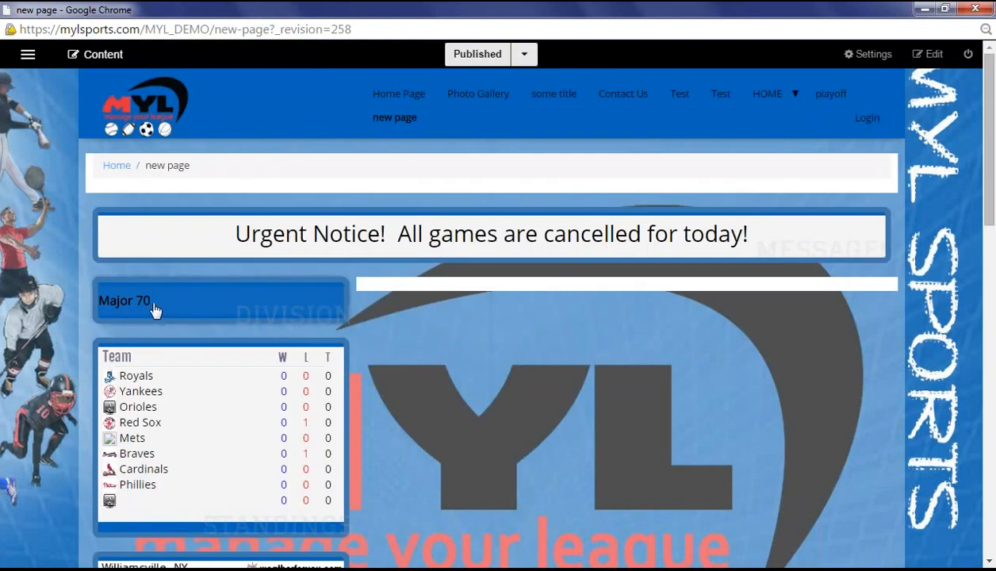
scroll(158, 422, down, 5)
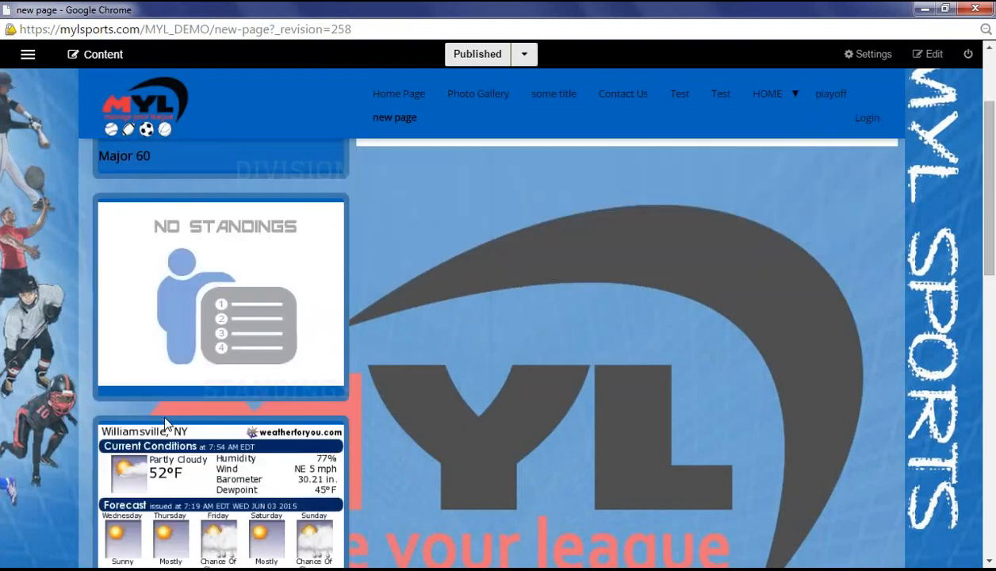
scroll(198, 411, down, 1)
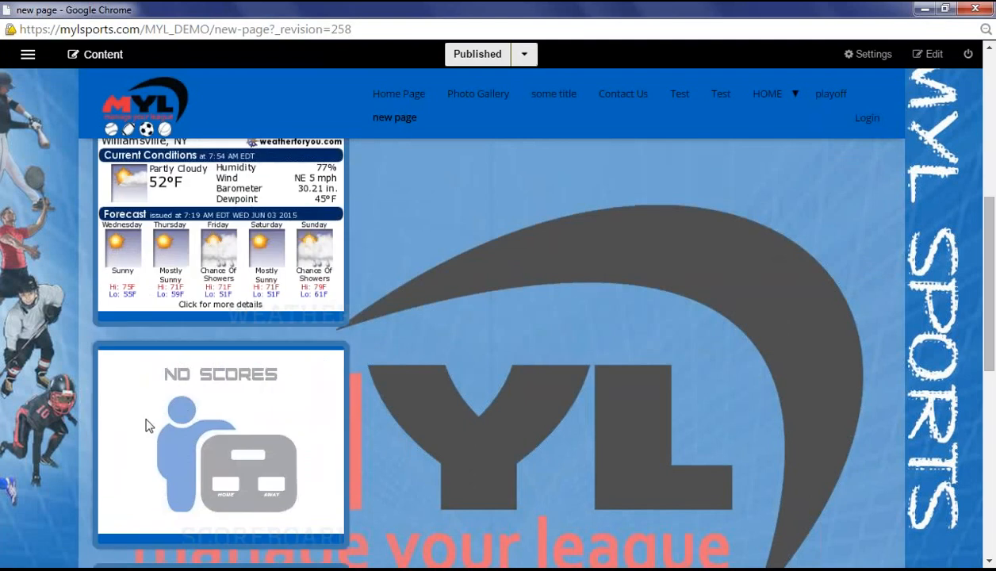
scroll(243, 434, down, 4)
scroll(225, 418, down, 2)
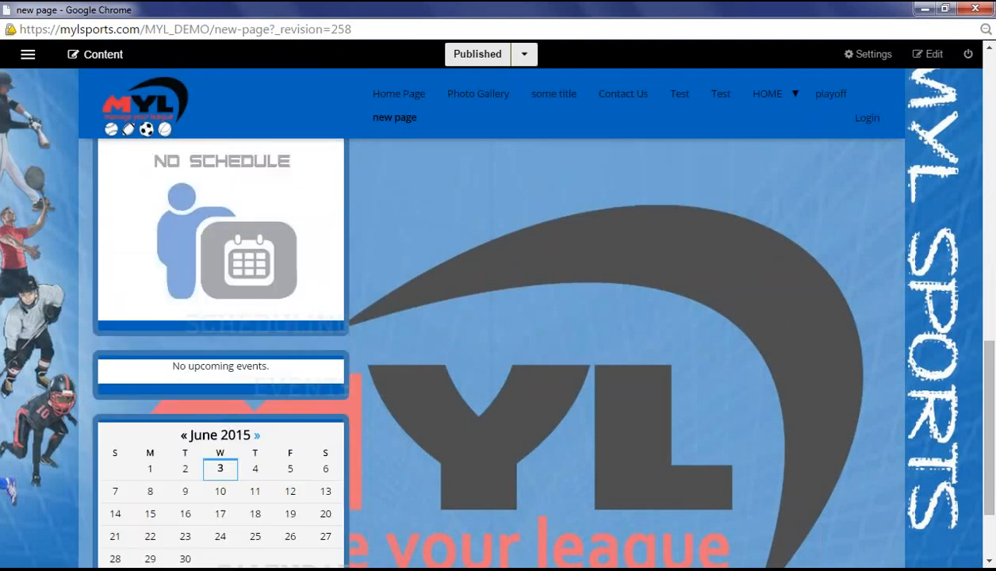
scroll(222, 388, down, 2)
scroll(220, 375, up, 2)
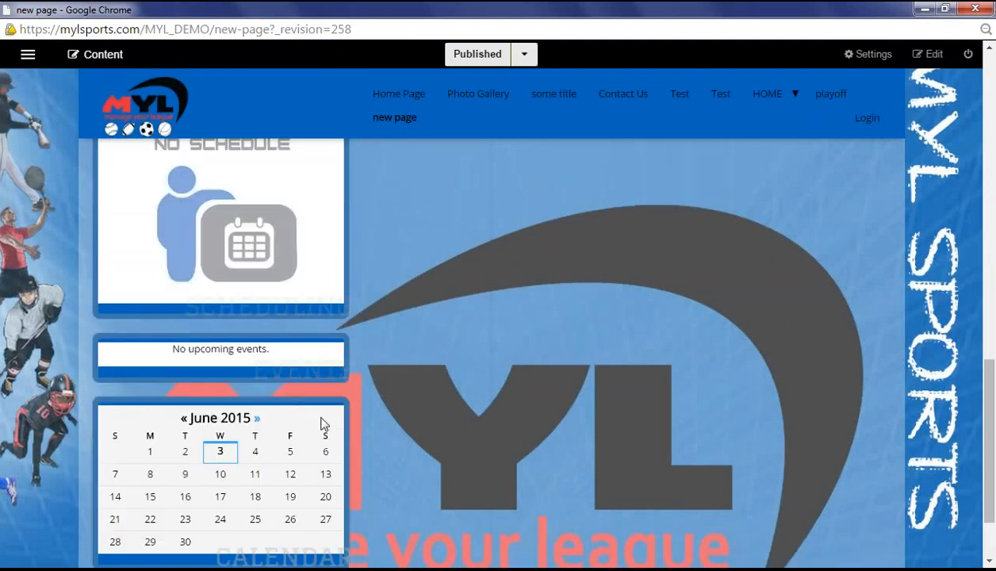
scroll(322, 422, up, 10)
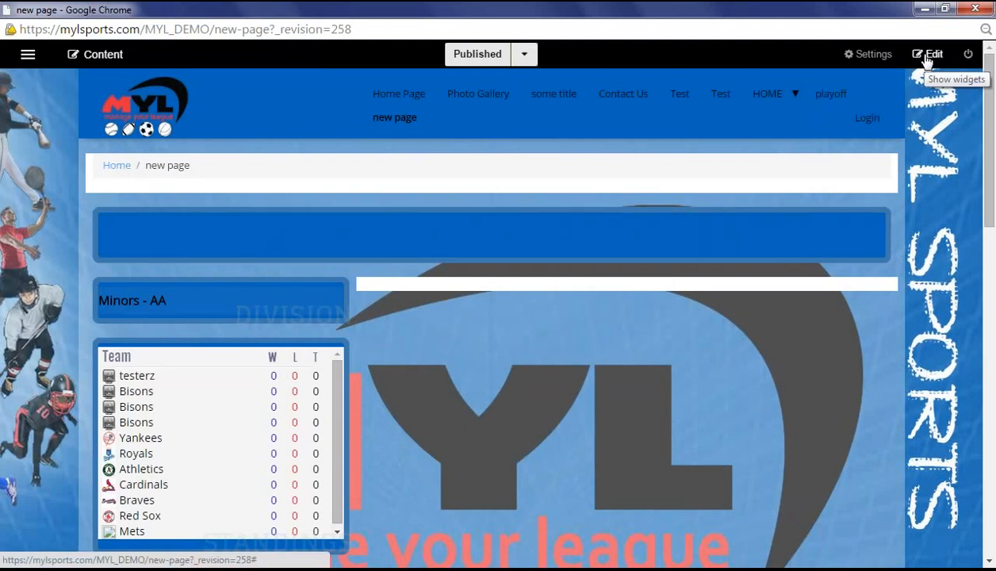
Return "new page" to widget editing and add a Heading widget in the main content area reading "Welcome to your new page".
click(928, 56)
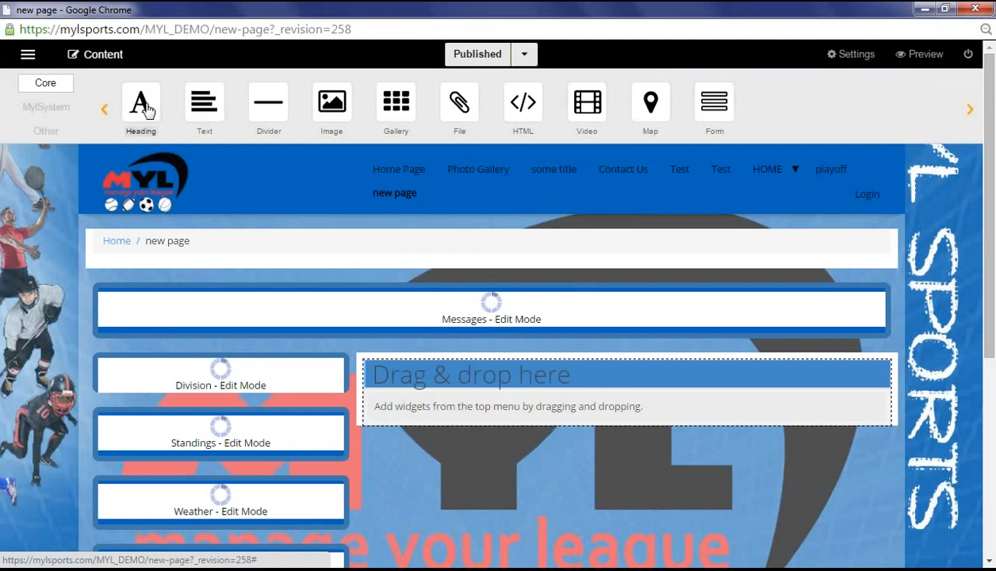
drag(146, 109, 490, 397)
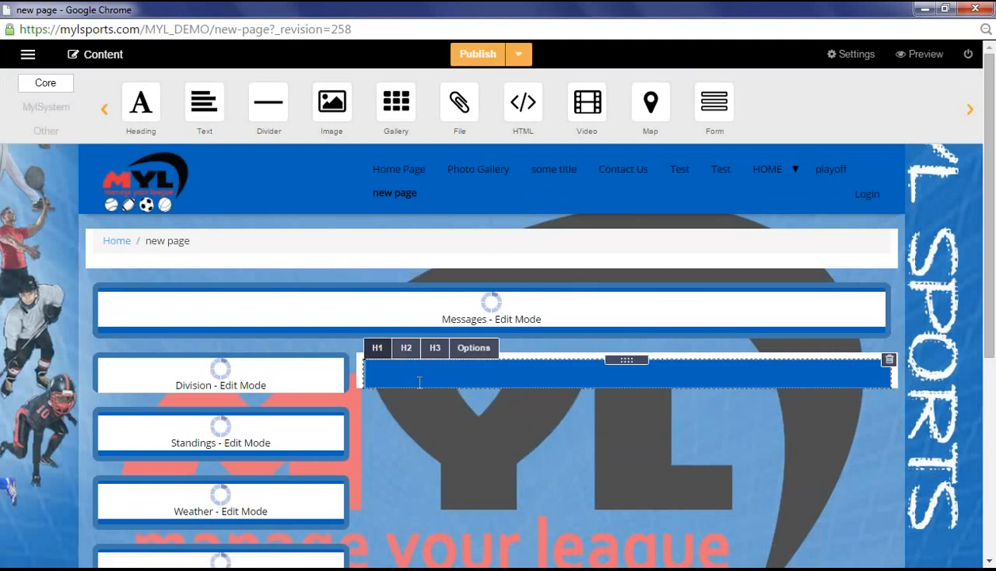
text(Welc)
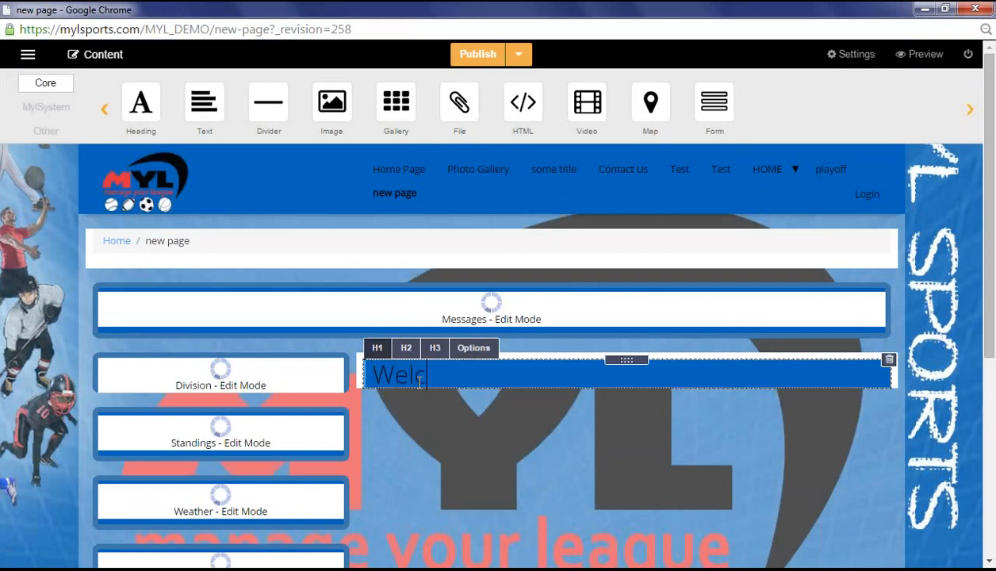
text(ome to )
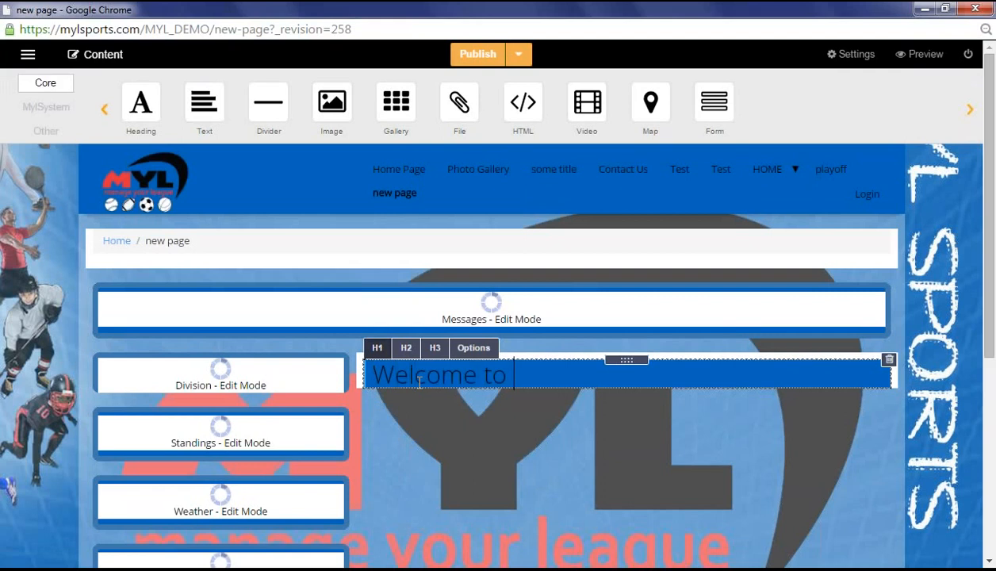
text(your new page)
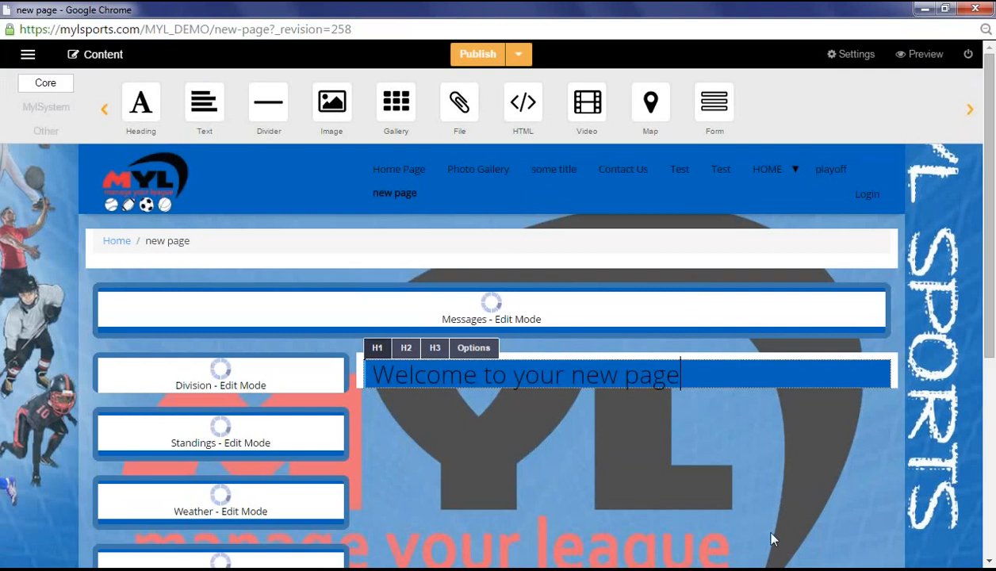
click(831, 533)
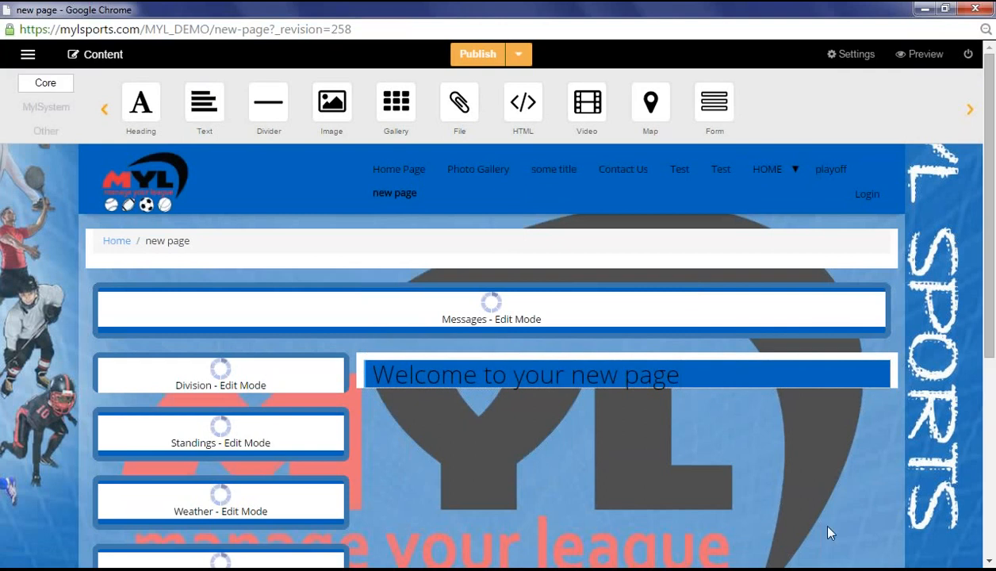
Try the smaller heading levels on the welcome heading and set it back to H1.
click(693, 375)
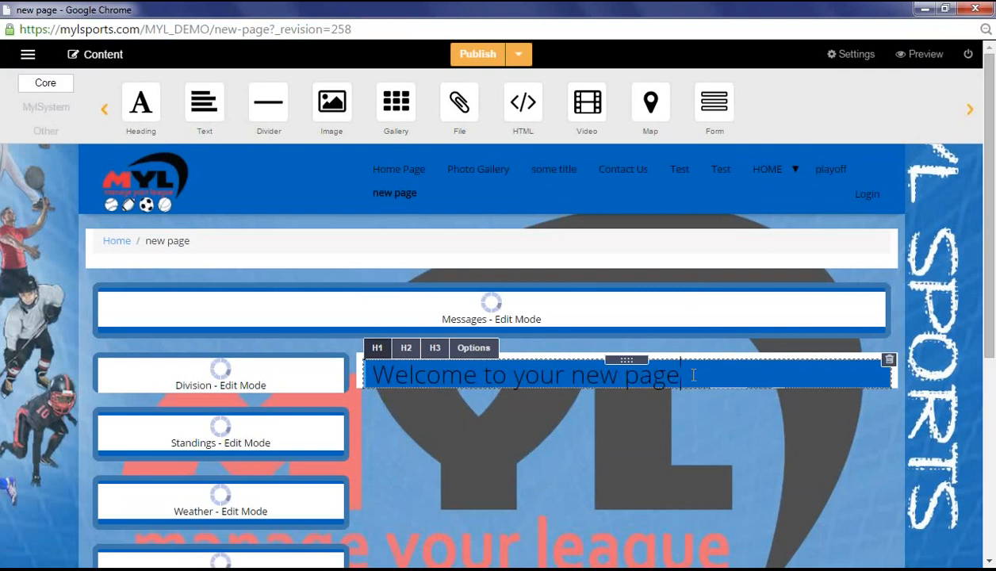
click(406, 349)
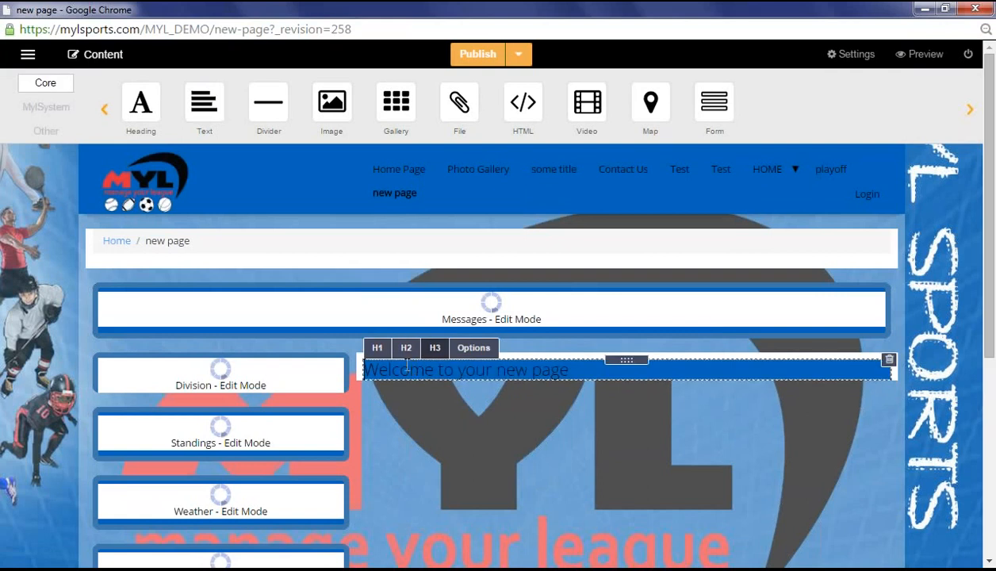
click(378, 348)
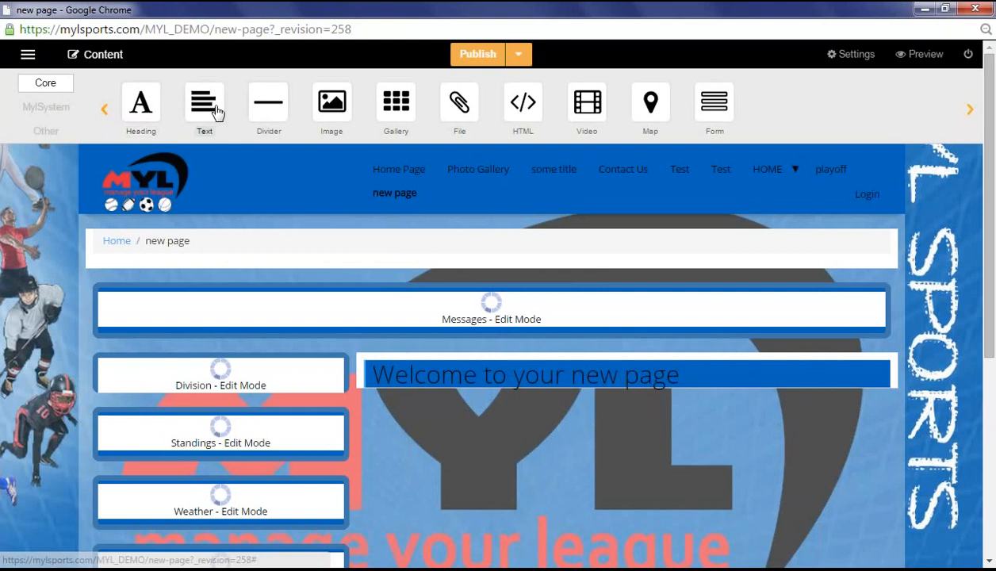
Add a Text widget below the heading with the text "Test text" and make it italic.
drag(204, 110, 479, 399)
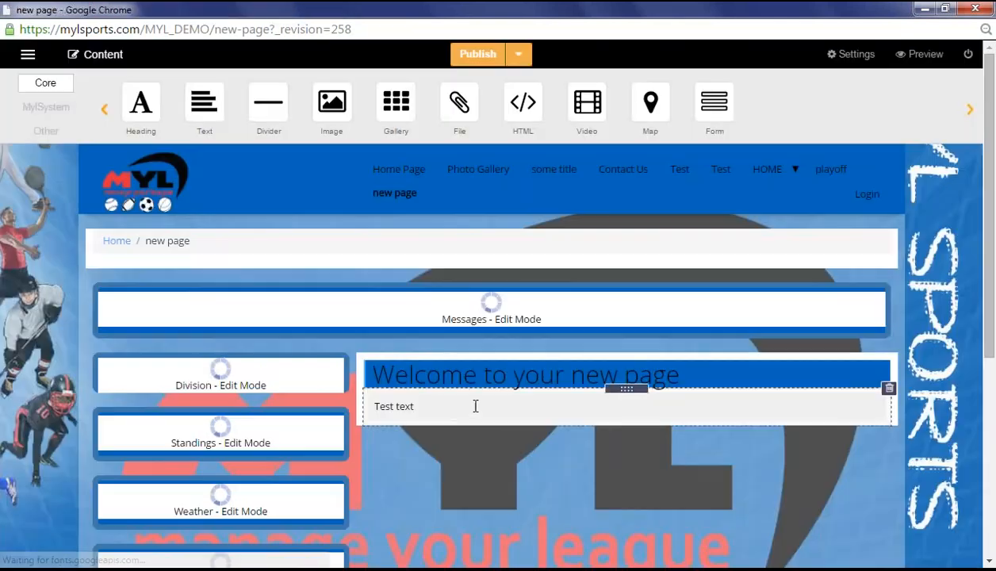
click(453, 411)
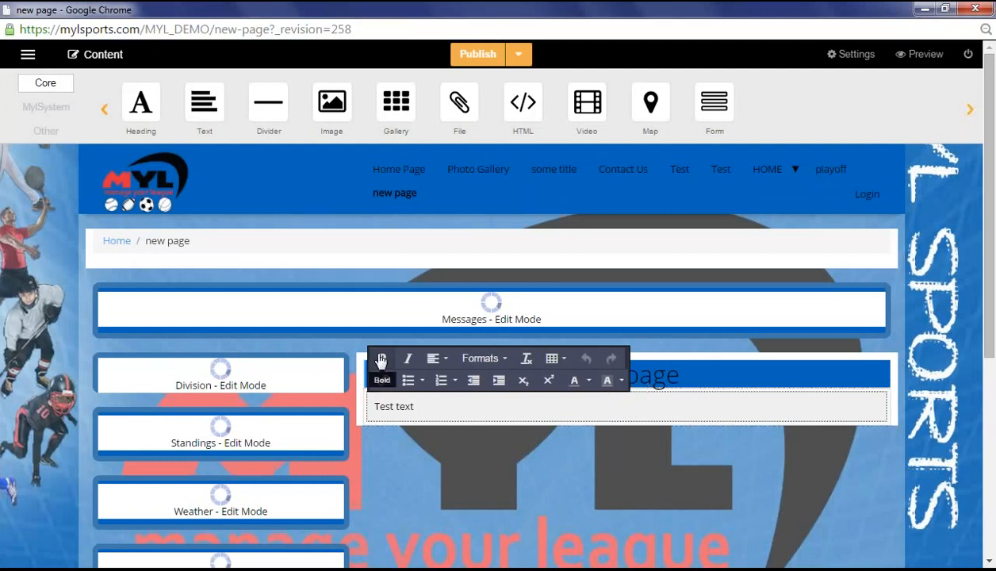
drag(420, 408, 361, 407)
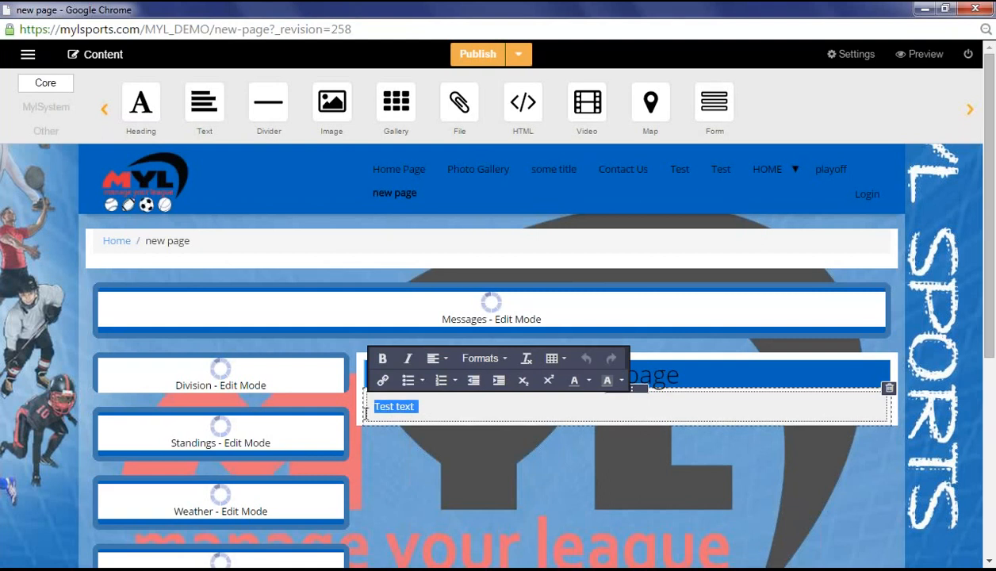
click(409, 363)
click(432, 404)
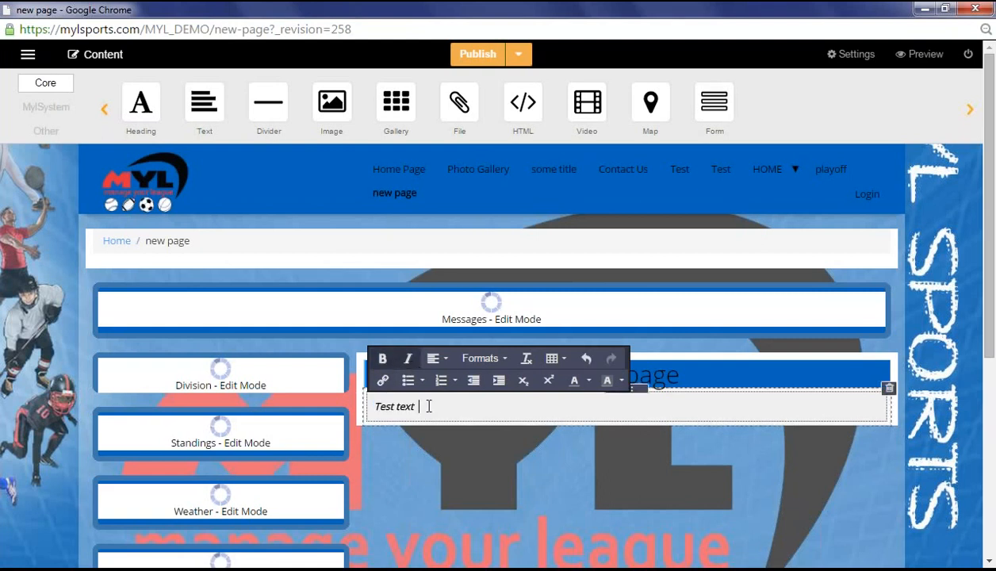
Apply the first preset text format, the one listed above Note, to "Test text".
click(446, 360)
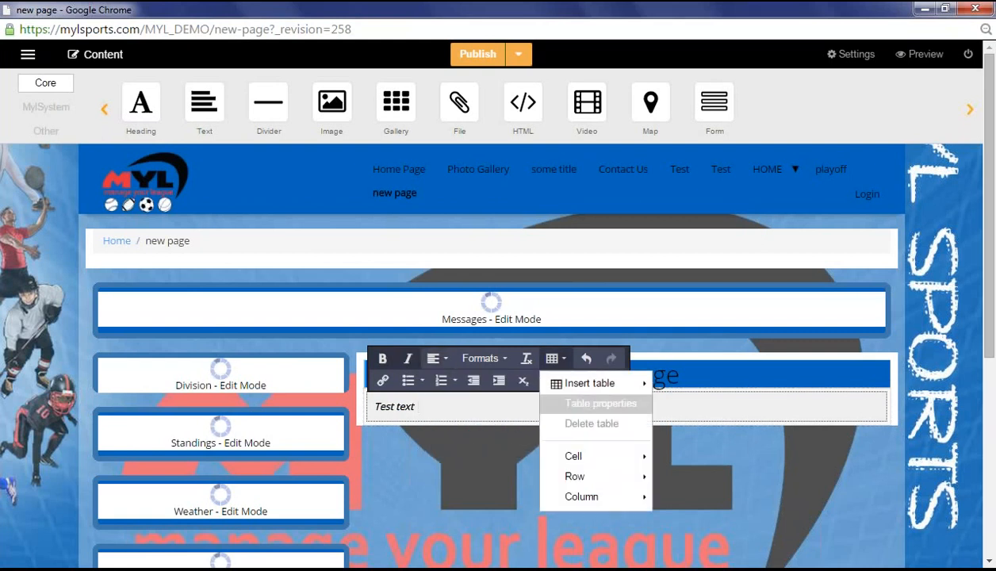
drag(432, 407, 371, 413)
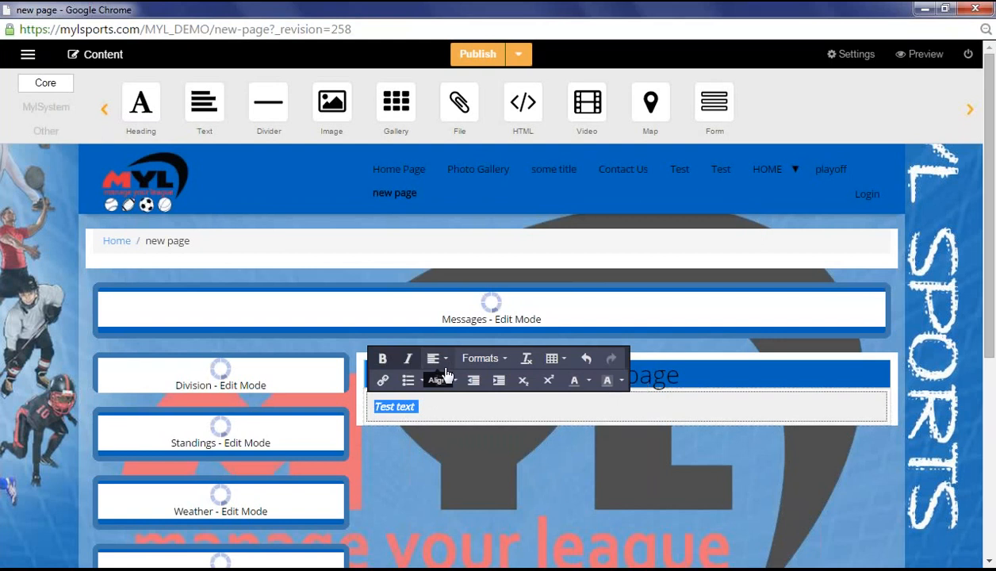
click(488, 360)
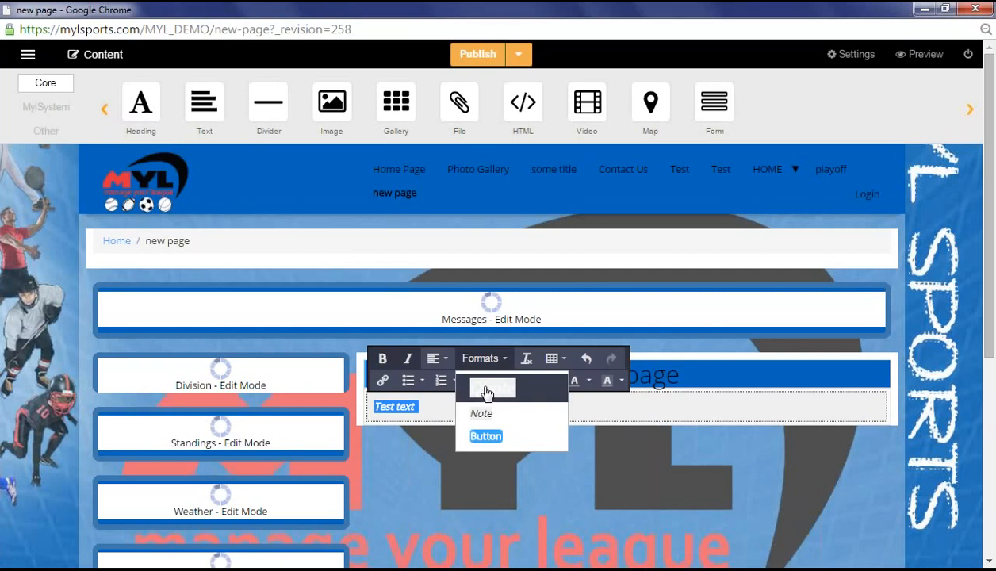
drag(417, 407, 452, 382)
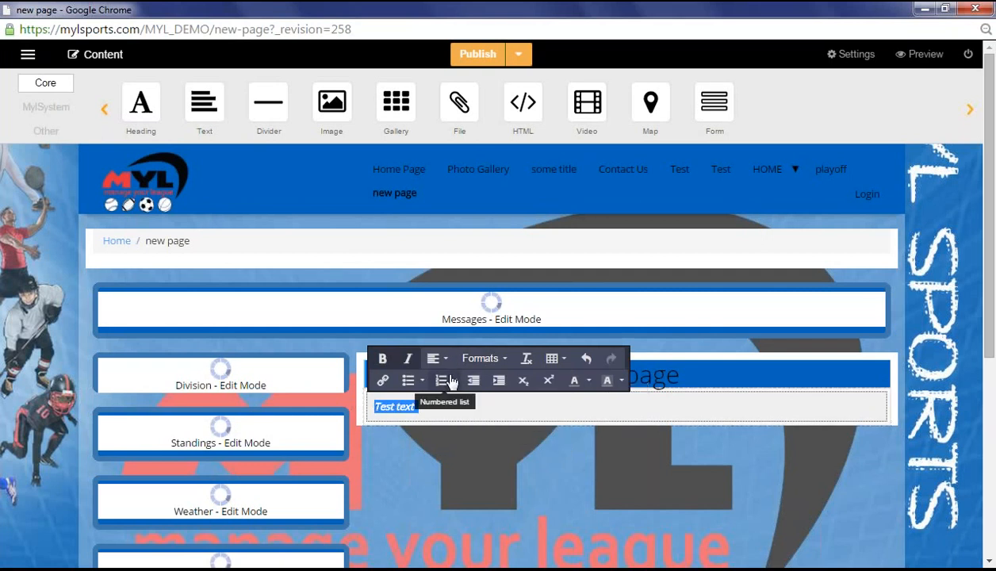
click(481, 358)
click(495, 390)
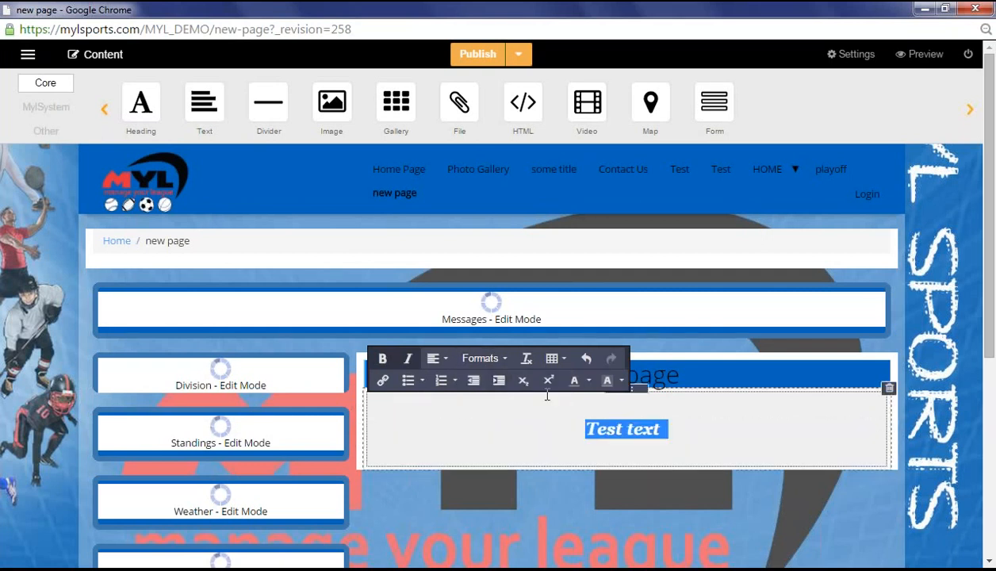
click(713, 440)
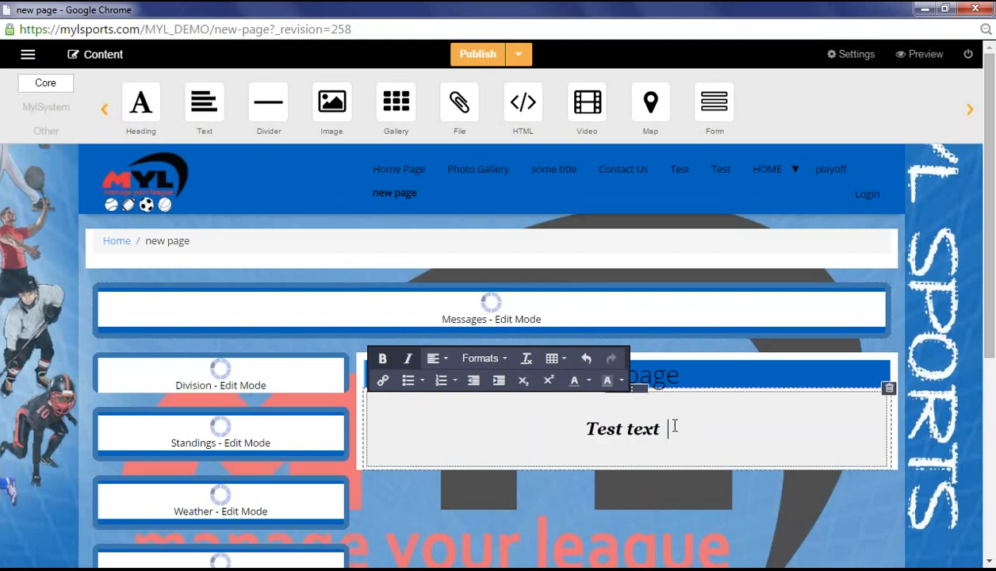
Remove the bold formatting from "Test text".
drag(674, 427, 561, 411)
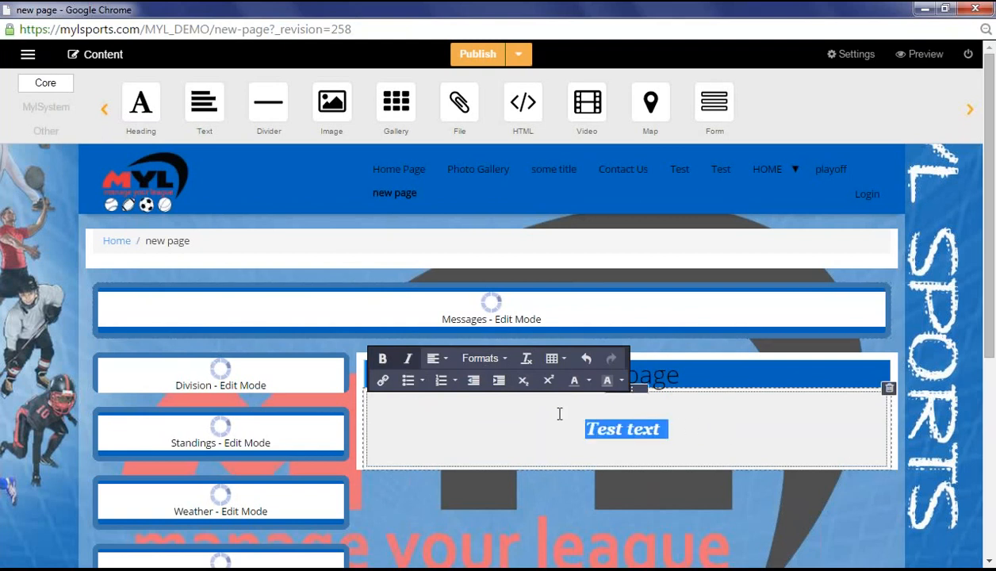
click(382, 359)
click(536, 459)
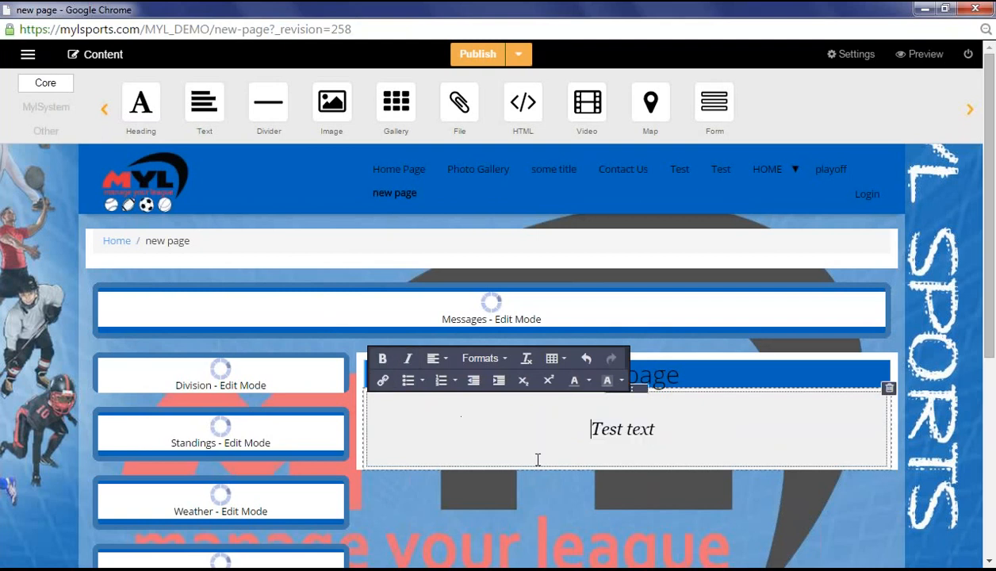
Insert a table with three columns and four rows above "Test text" in the Text widget.
click(552, 361)
mouse_move(591, 385)
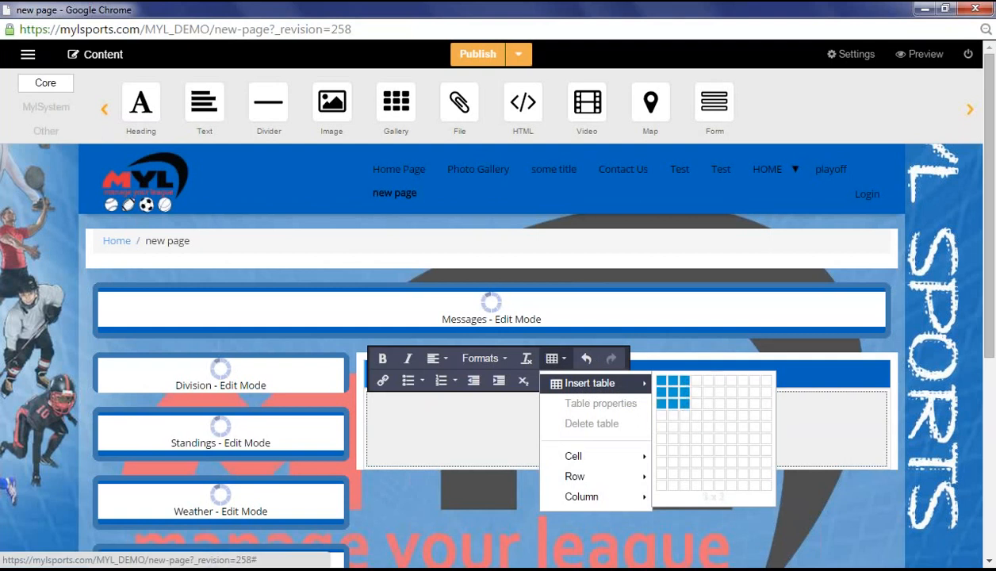
click(684, 428)
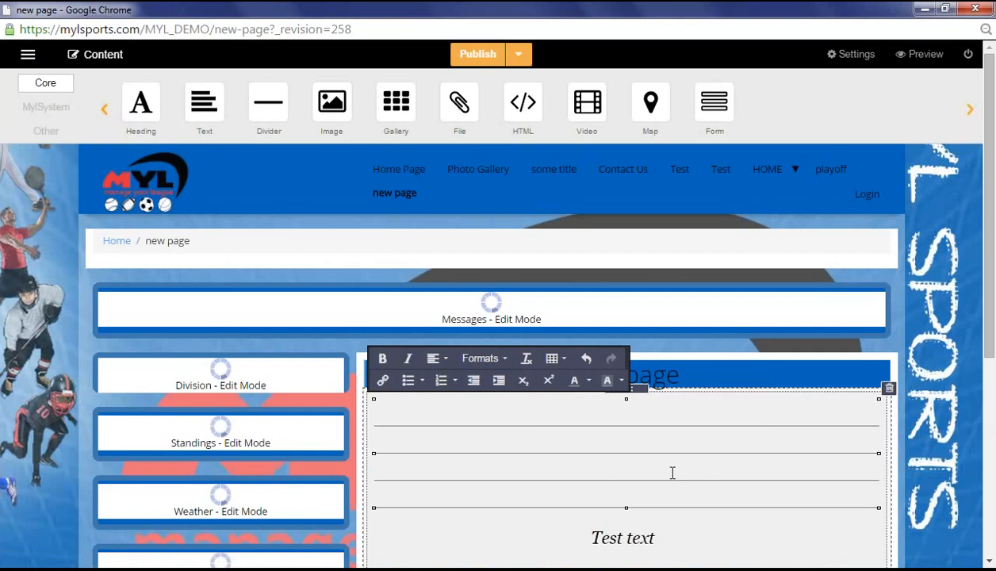
Set the table's border to 1 in its table properties.
click(560, 457)
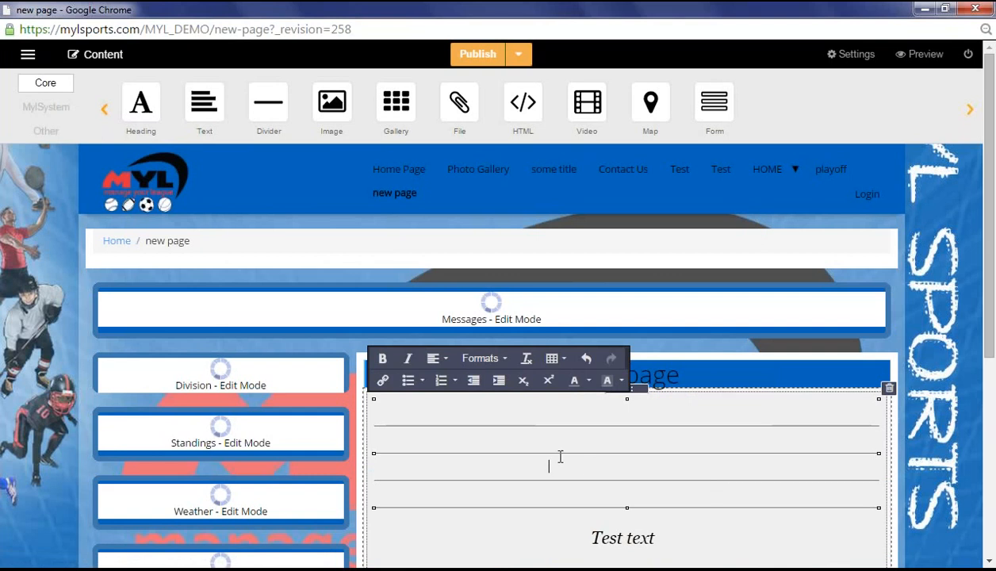
click(556, 359)
click(587, 404)
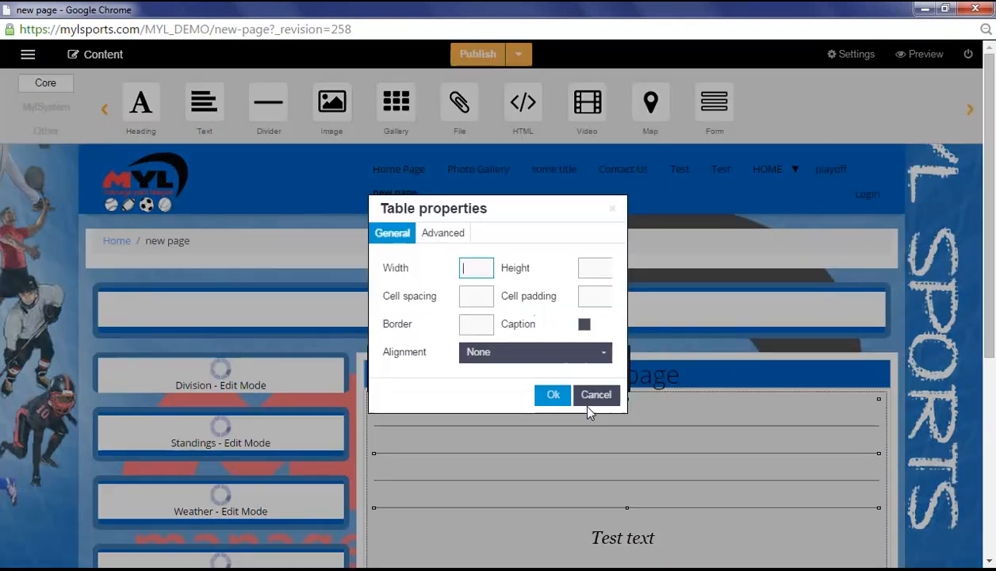
click(477, 326)
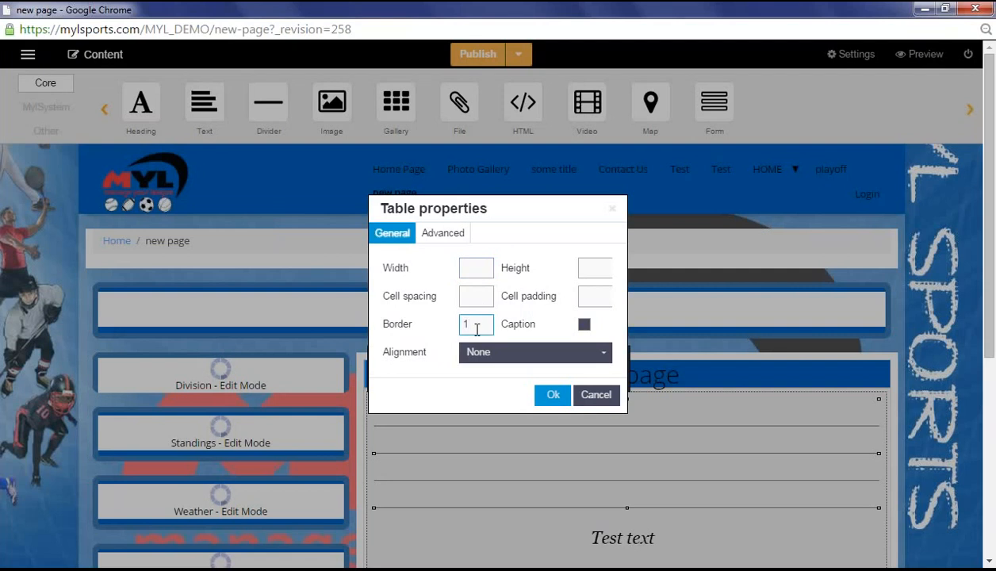
click(555, 397)
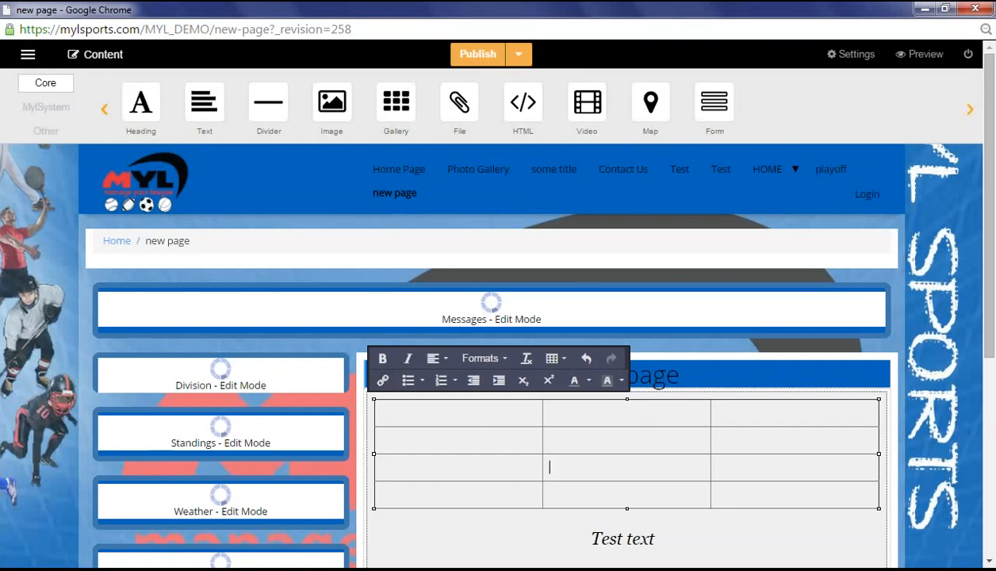
Place a Divider widget between the table and "Test text".
drag(601, 539, 655, 542)
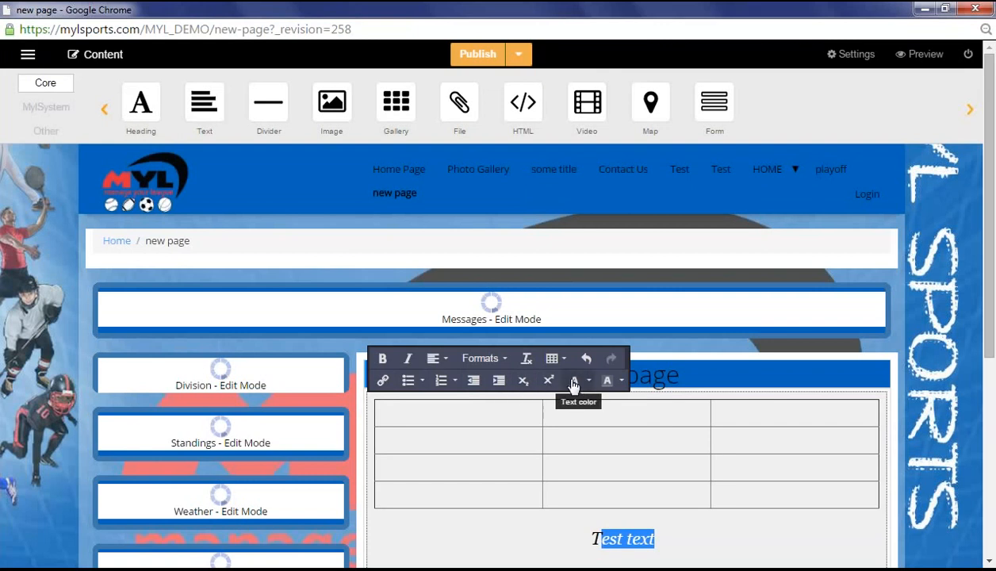
click(532, 537)
scroll(523, 508, down, 1)
drag(262, 109, 571, 456)
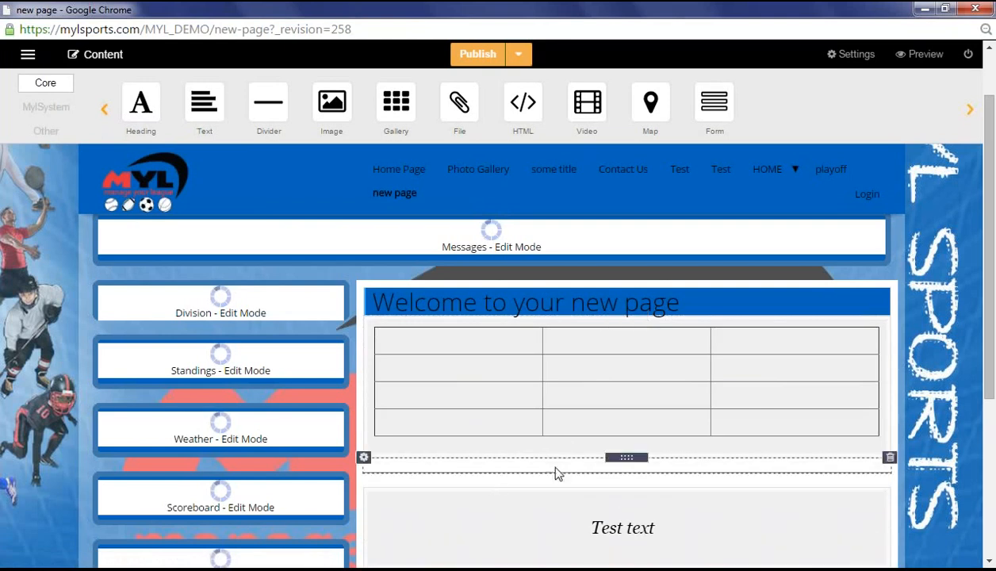
scroll(446, 489, down, 2)
scroll(591, 496, up, 1)
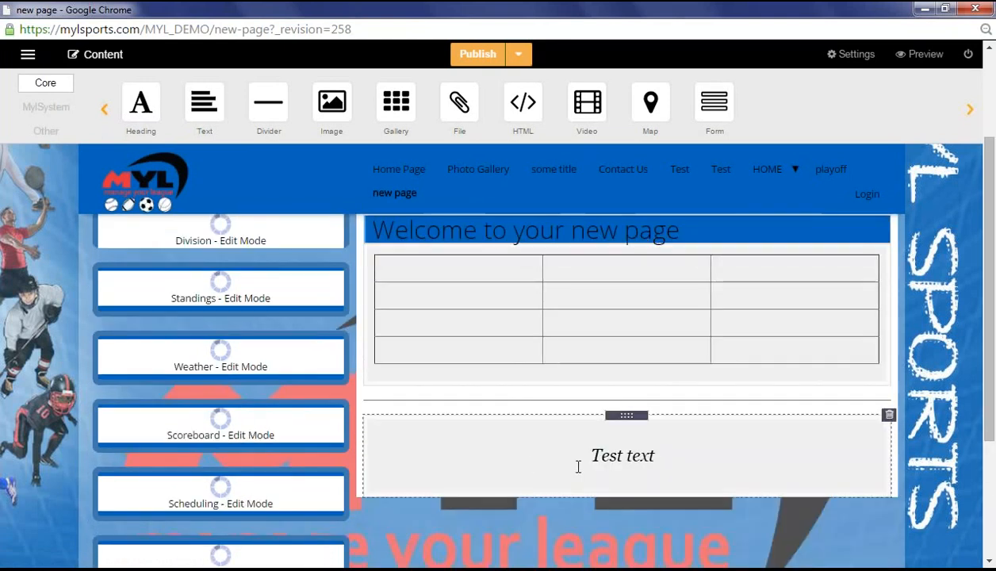
Start an Image widget above "Test text", look through the images in the file repository, and close it without choosing one.
drag(327, 107, 515, 409)
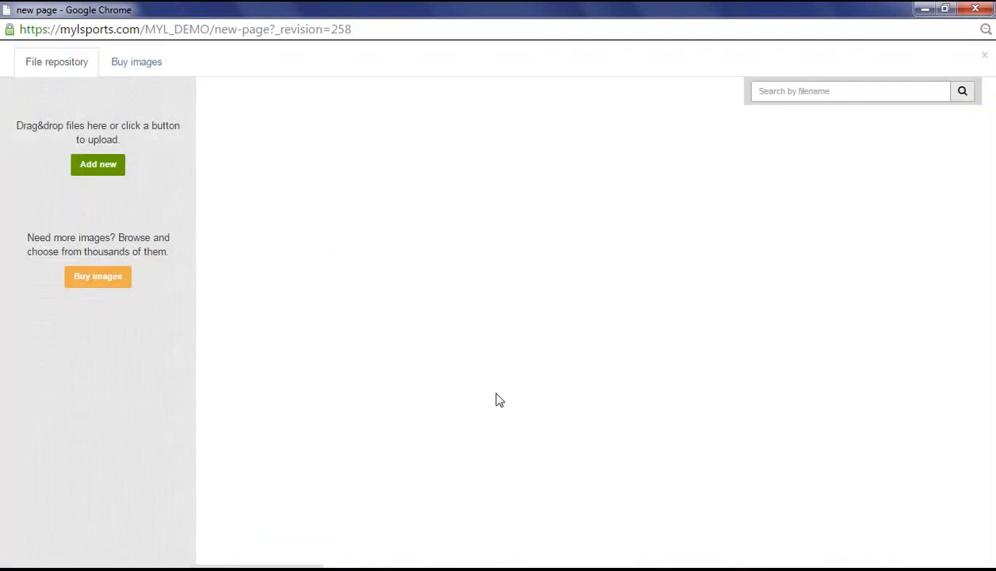
mouse_move(262, 185)
scroll(299, 296, down, 2)
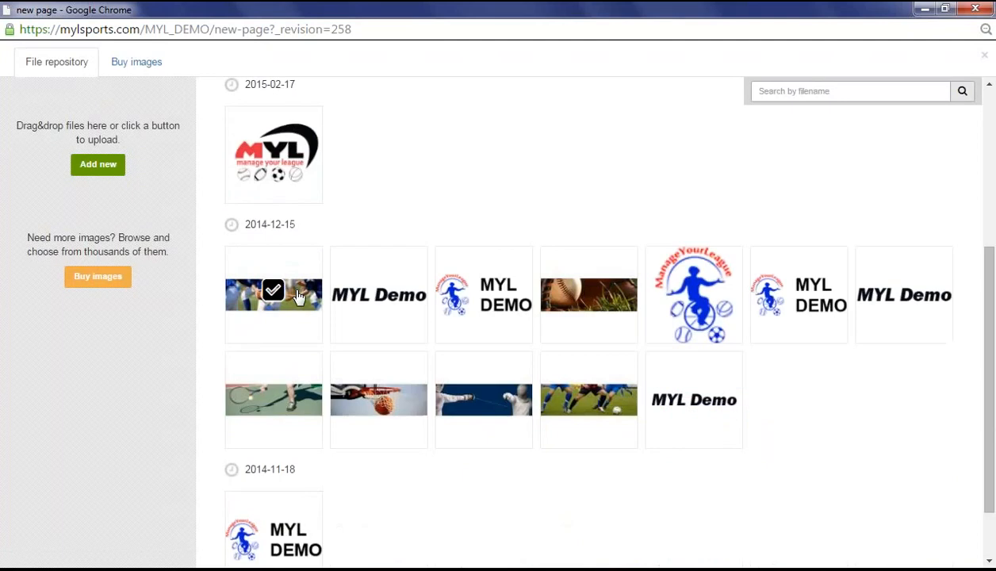
scroll(296, 309, down, 1)
scroll(299, 382, up, 3)
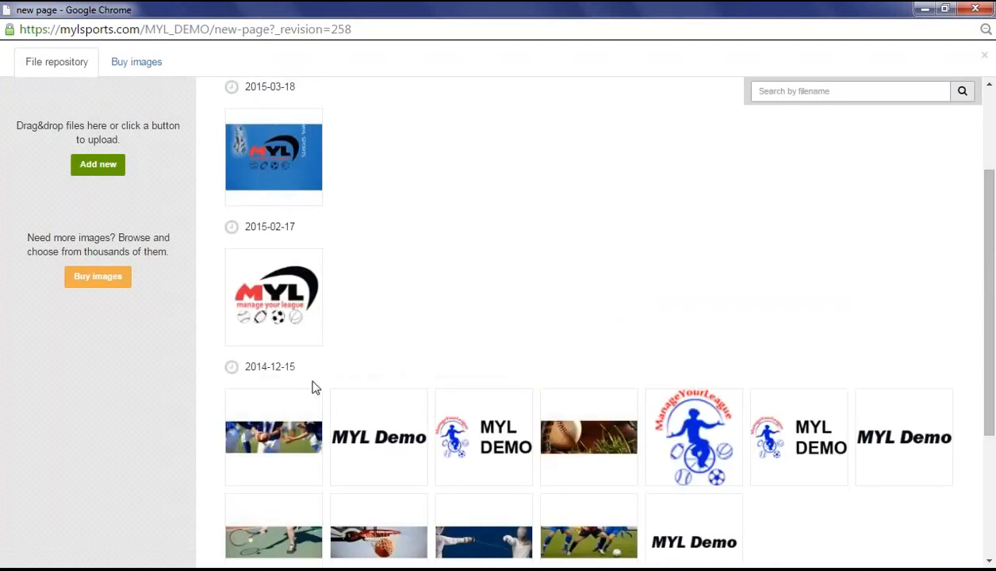
scroll(316, 386, up, 1)
scroll(310, 380, up, 1)
scroll(276, 327, down, 2)
scroll(515, 325, up, 2)
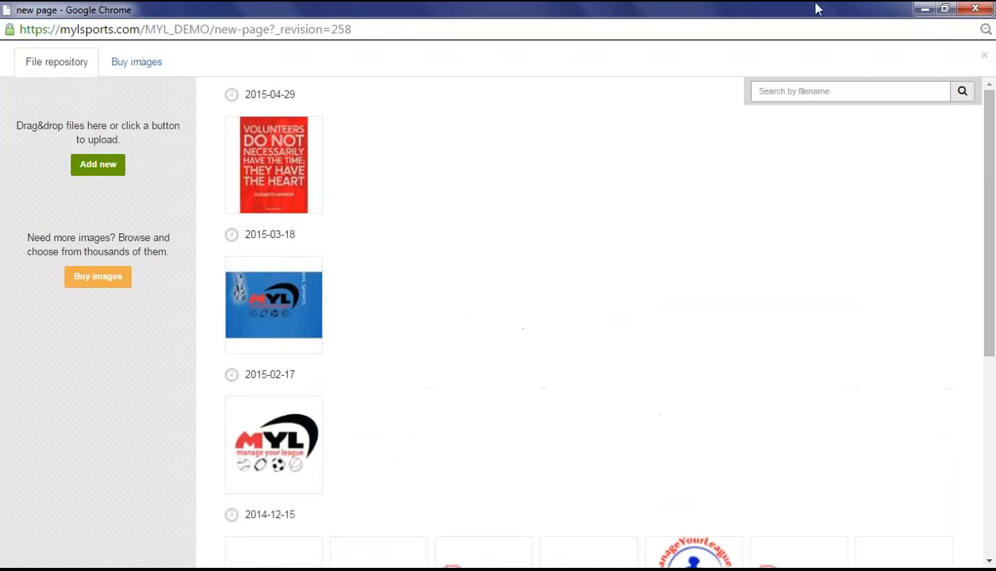
click(985, 60)
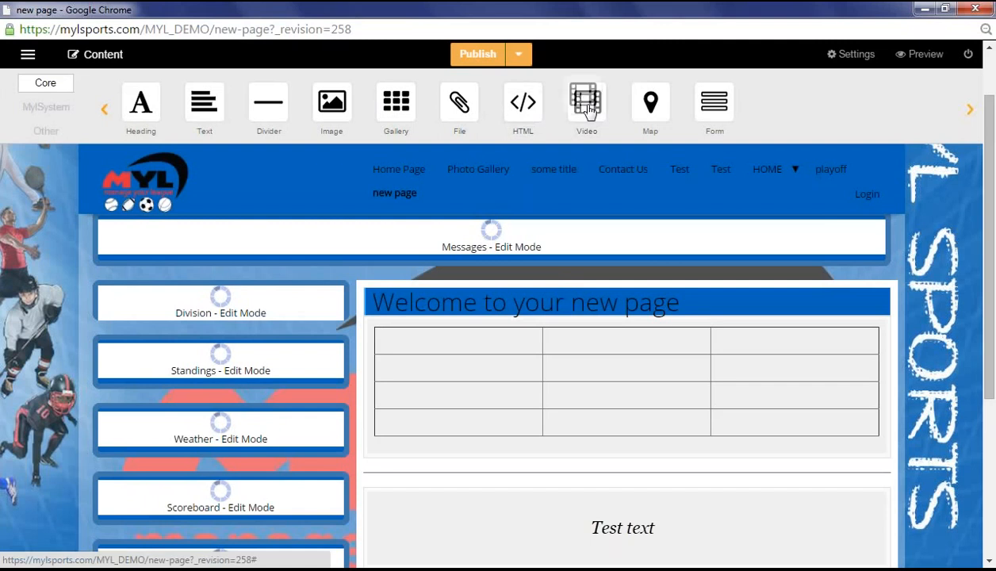
Place a Video widget between the table and the divider, and cancel its settings without entering a URL.
drag(587, 107, 598, 465)
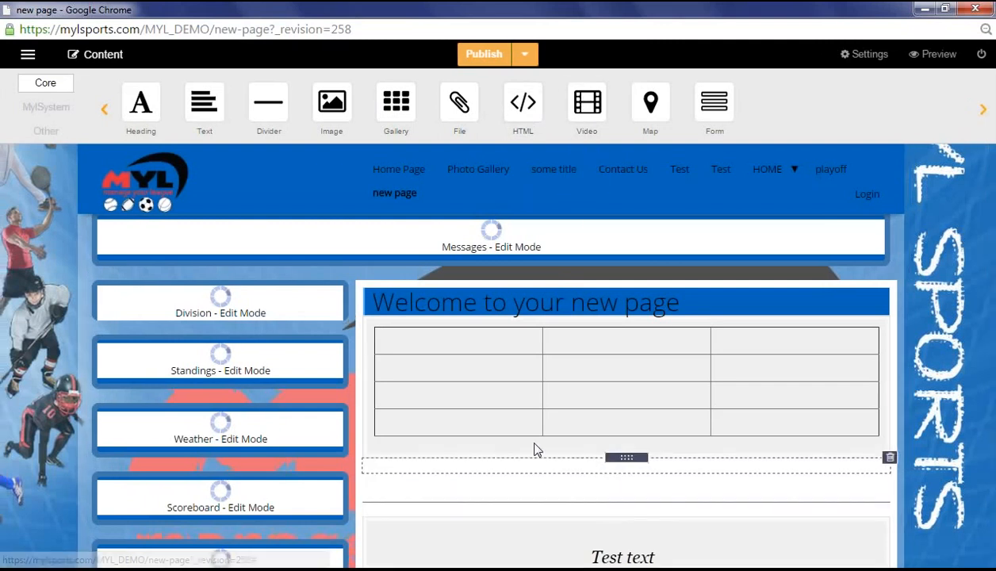
click(354, 136)
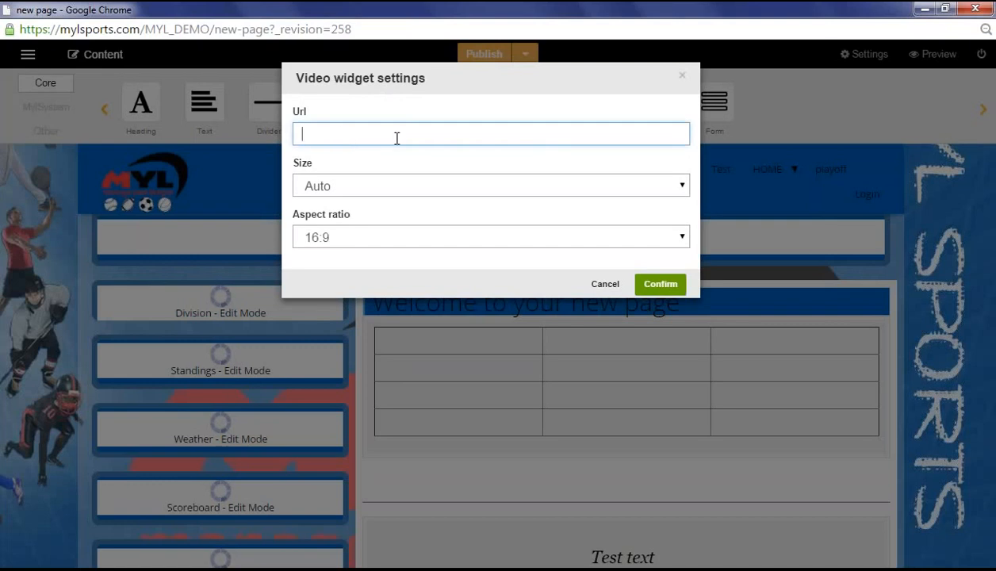
click(605, 285)
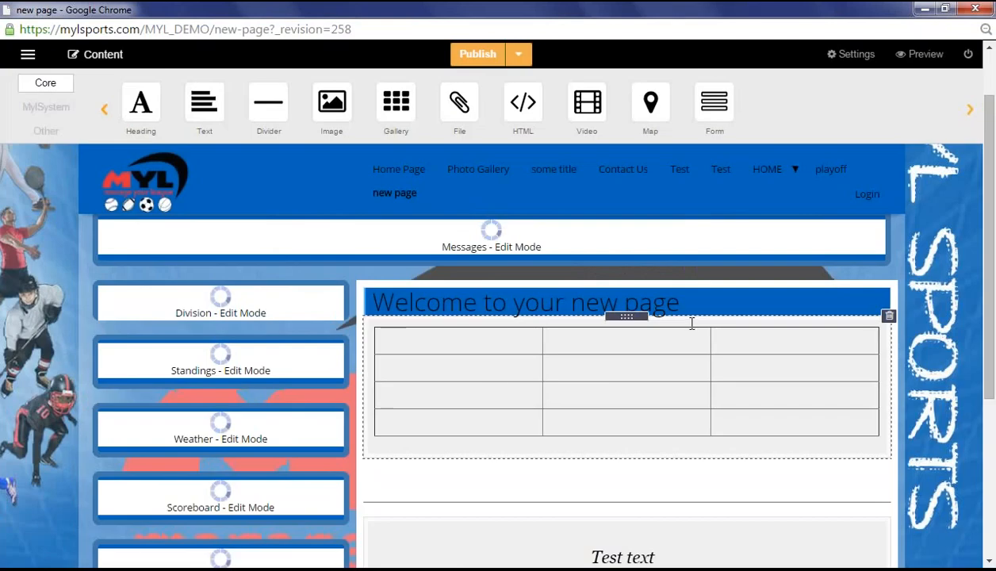
Place a Myl Module widget from the MylSystem widgets between the table and the divider, and set its module to Calendar.
click(50, 109)
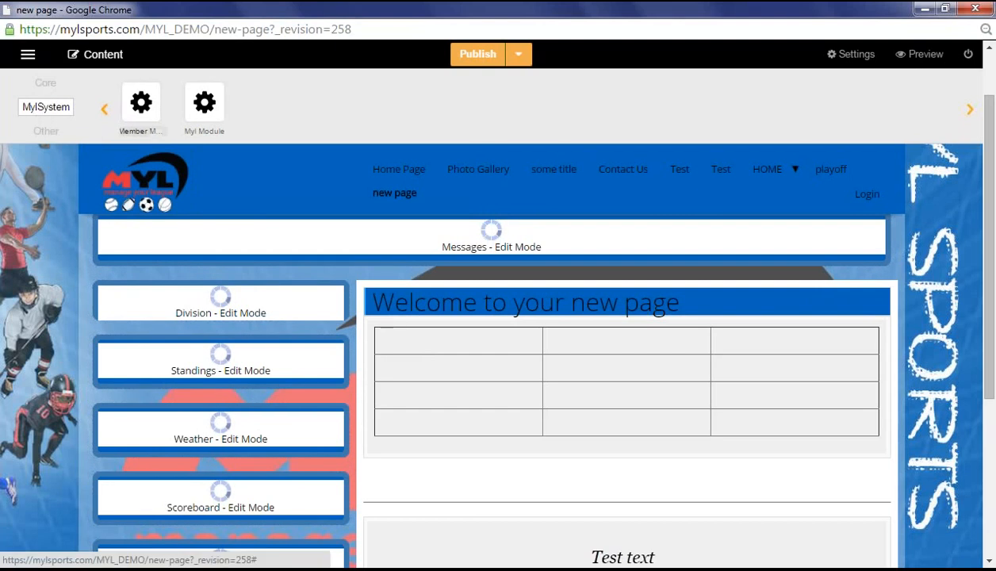
drag(205, 105, 514, 479)
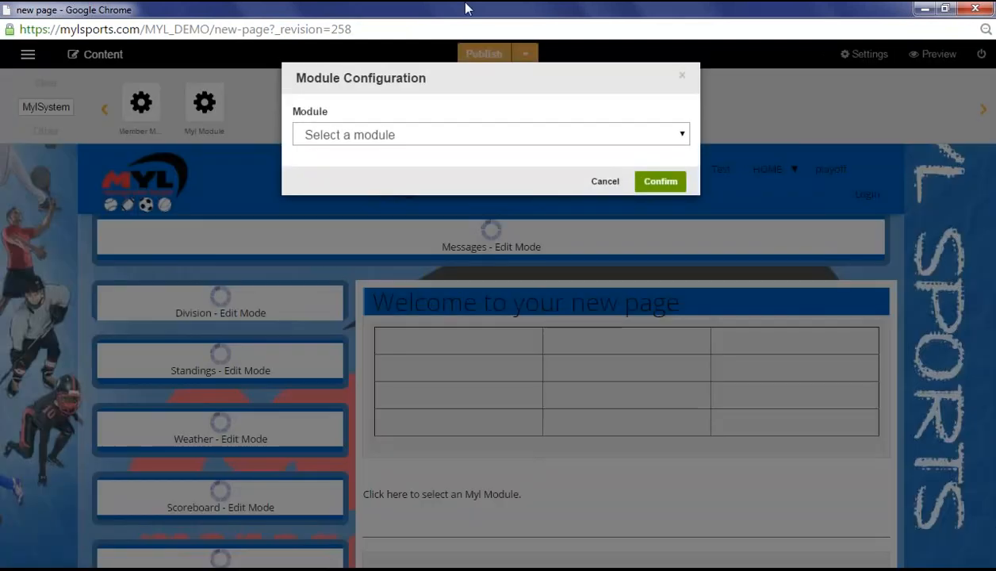
click(444, 142)
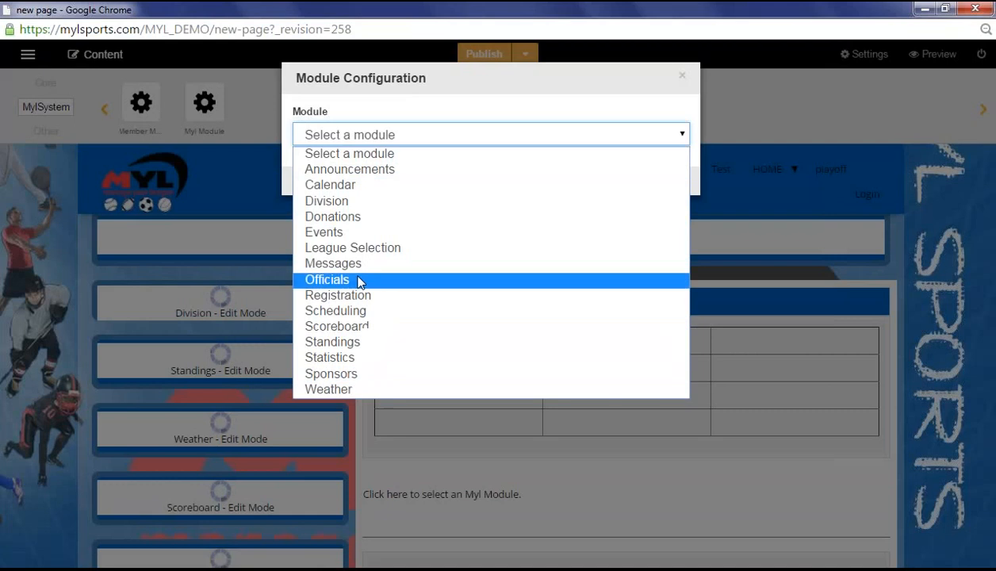
click(372, 187)
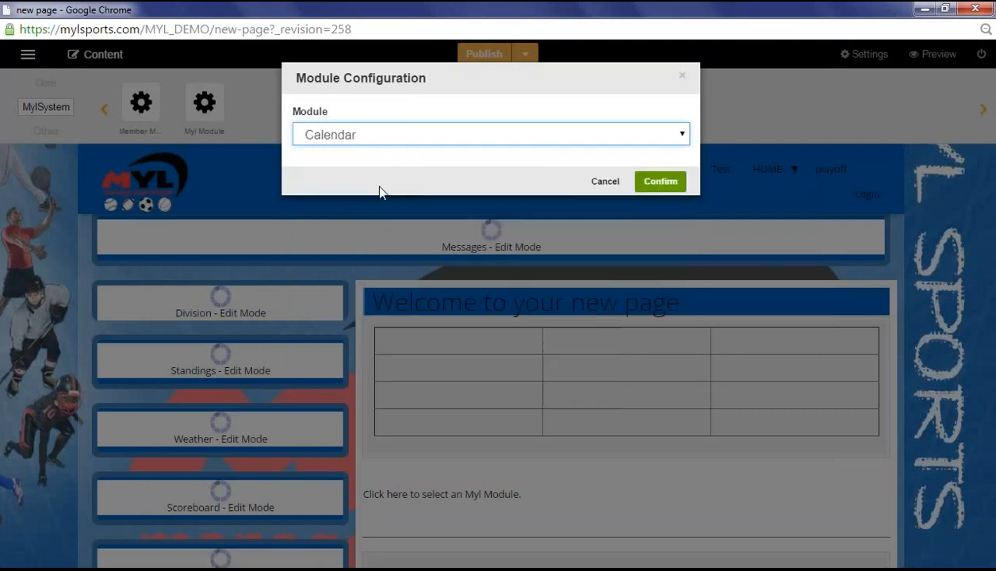
click(663, 184)
mouse_move(615, 501)
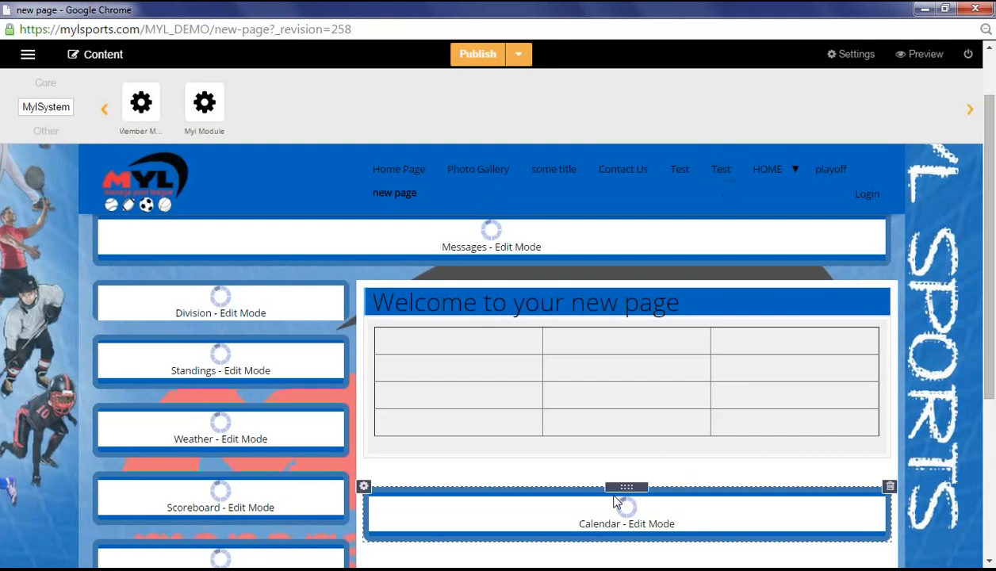
Preview the page briefly, return to editing, and delete the Calendar module below the table.
click(916, 55)
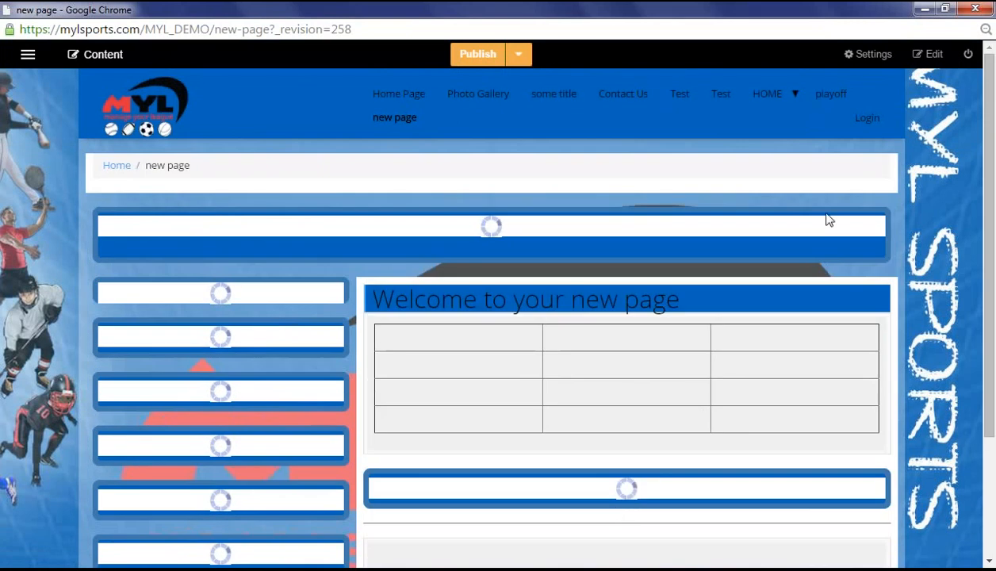
click(932, 55)
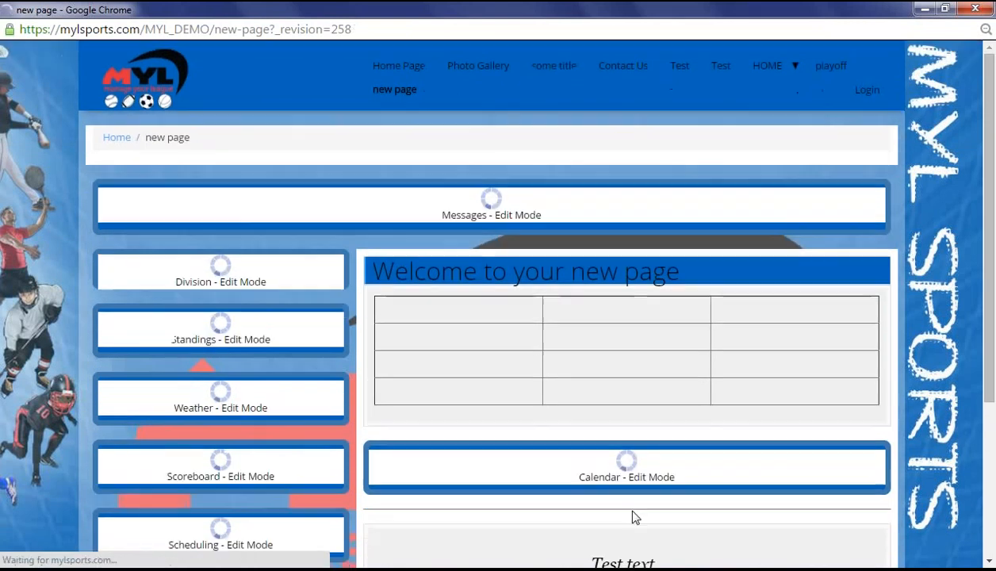
scroll(614, 490, down, 3)
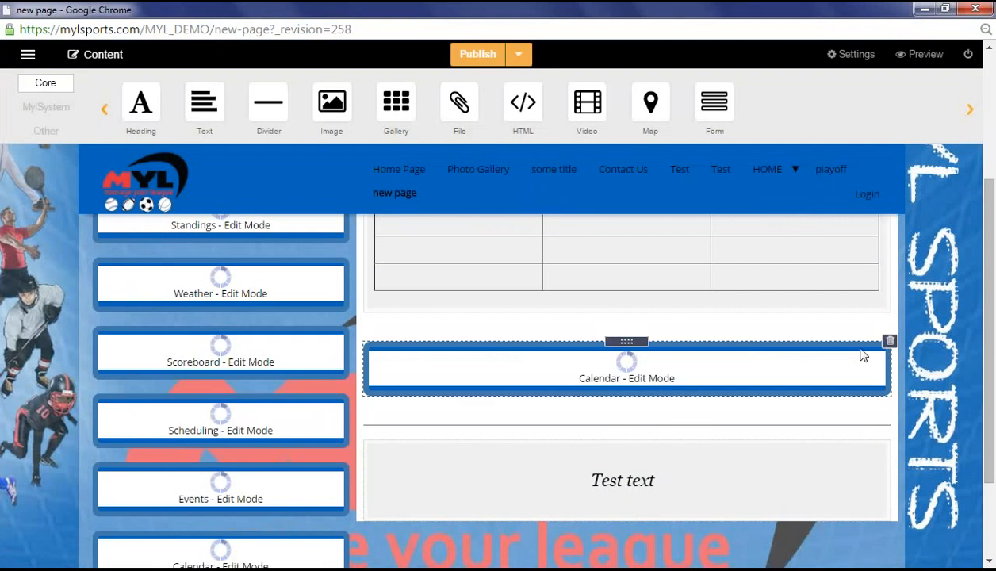
click(890, 342)
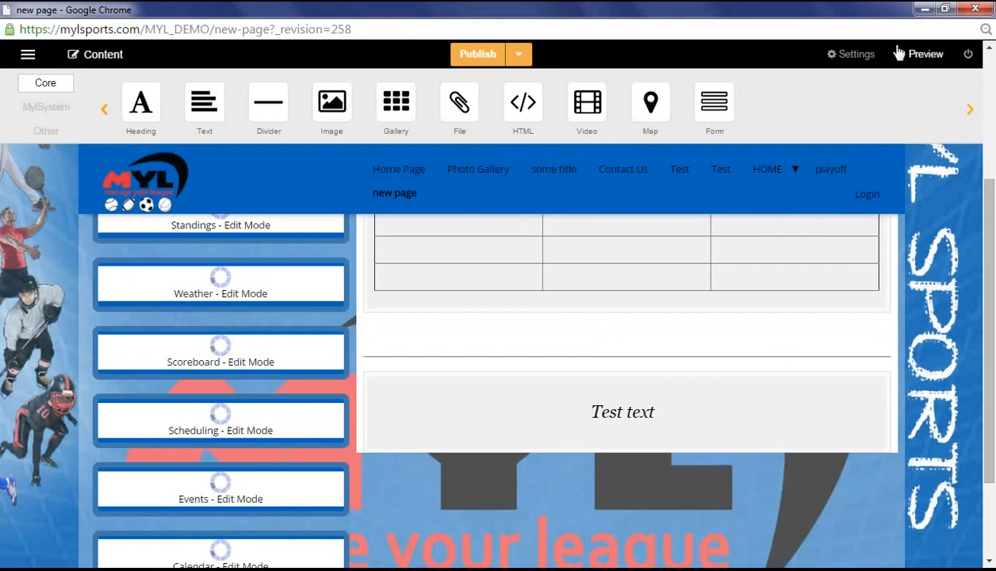
Preview the whole page with its side-column modules down to the calendar, and return to edit mode.
click(920, 54)
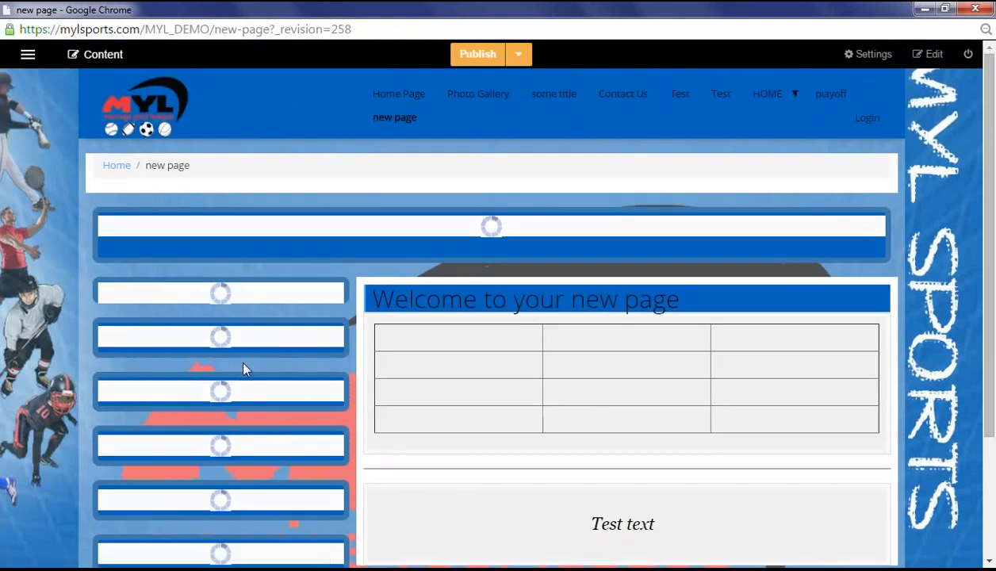
scroll(237, 437, down, 3)
scroll(225, 456, down, 9)
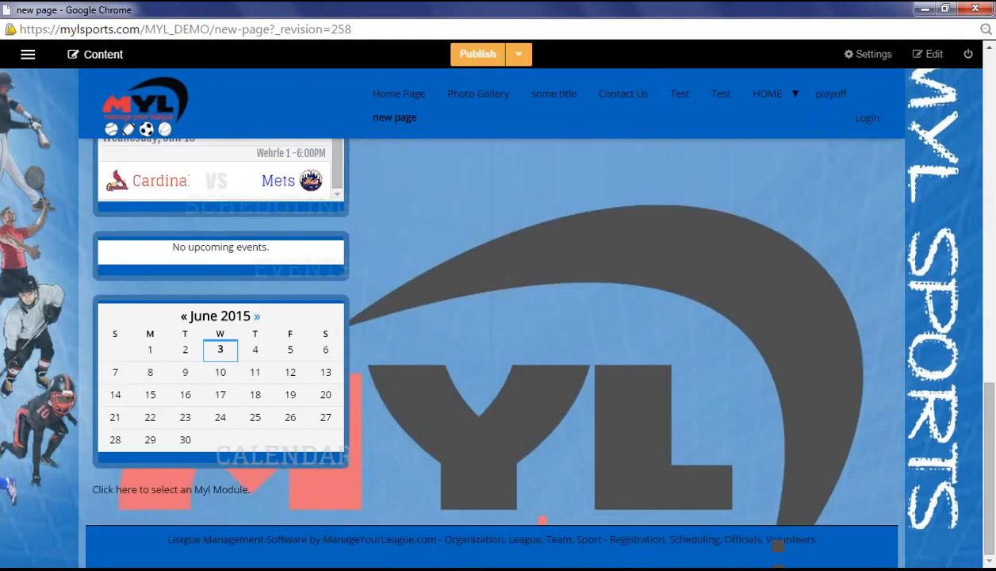
scroll(213, 460, up, 12)
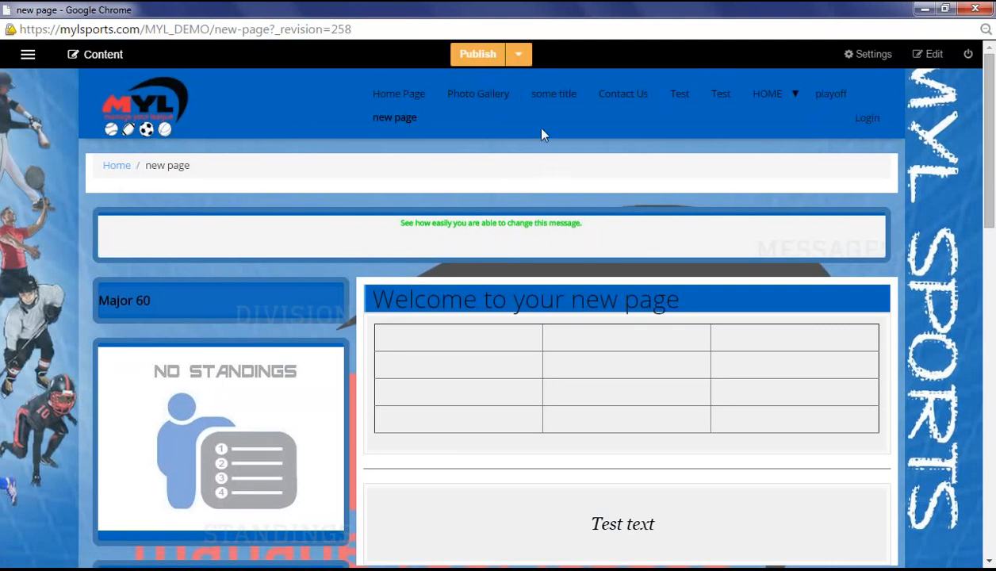
click(928, 54)
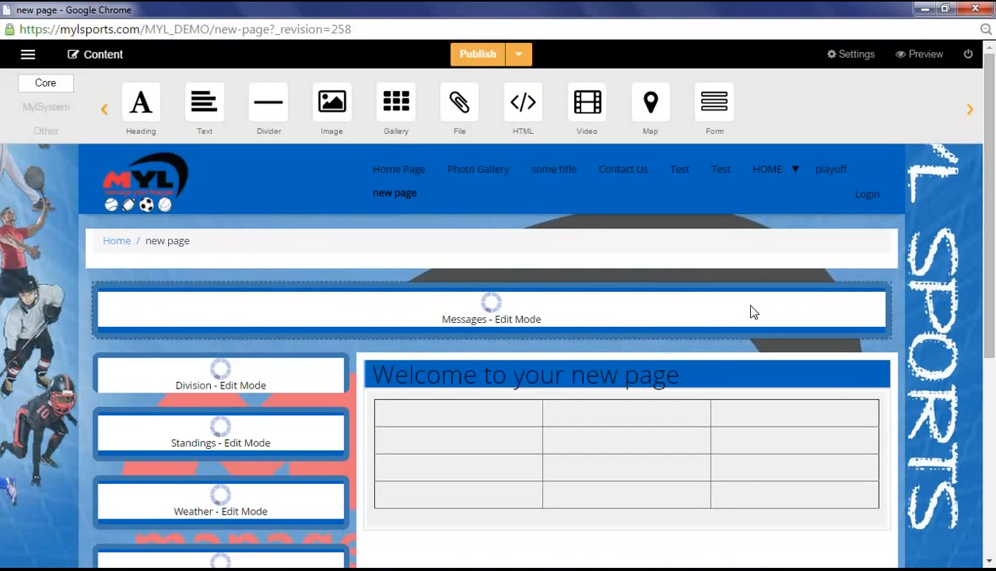
Look through the widgets offered in the MylSystem and Other categories.
scroll(626, 396, down, 1)
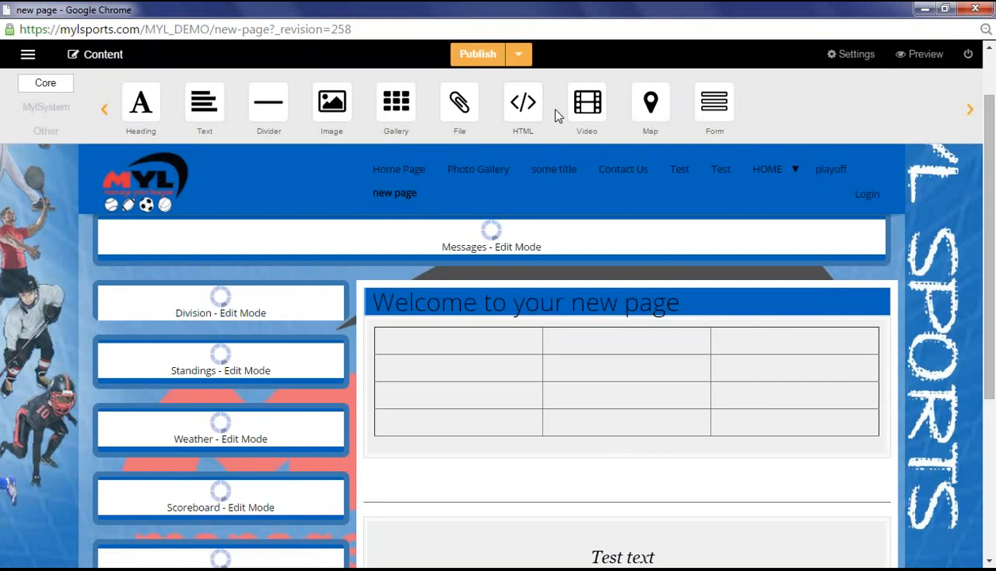
click(29, 109)
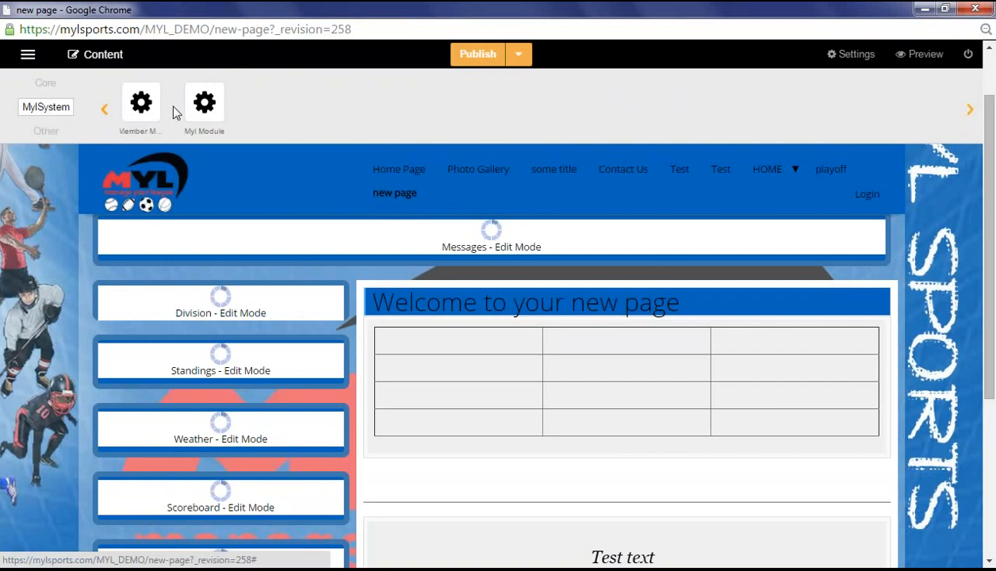
click(48, 131)
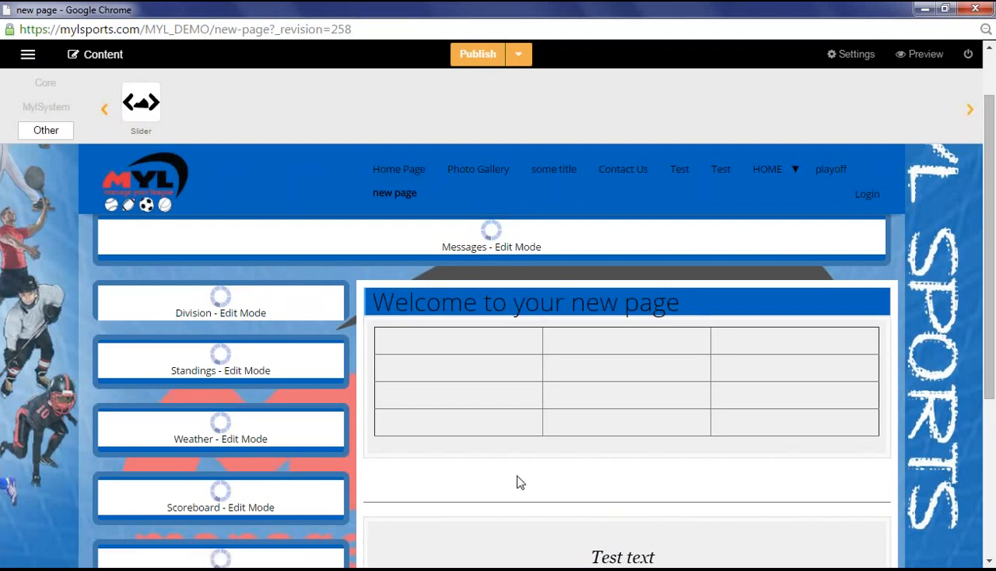
Publish the new page's current revision 258.
scroll(520, 482, down, 1)
scroll(778, 421, up, 2)
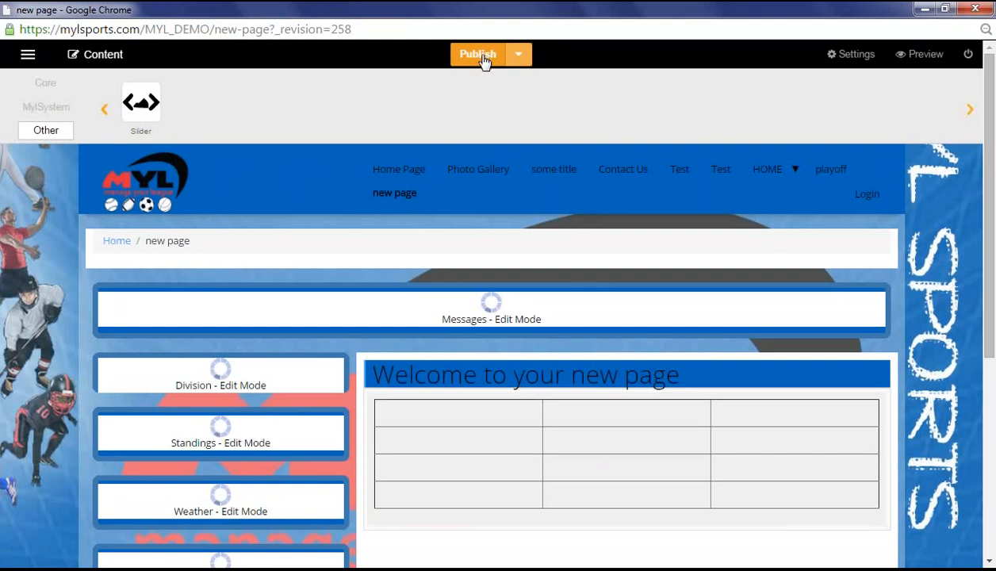
click(522, 60)
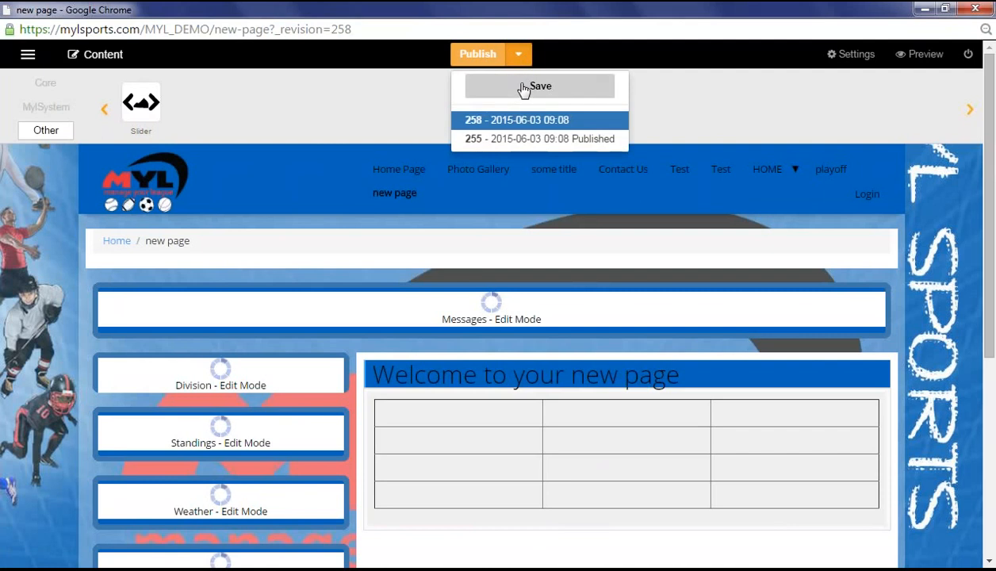
click(523, 88)
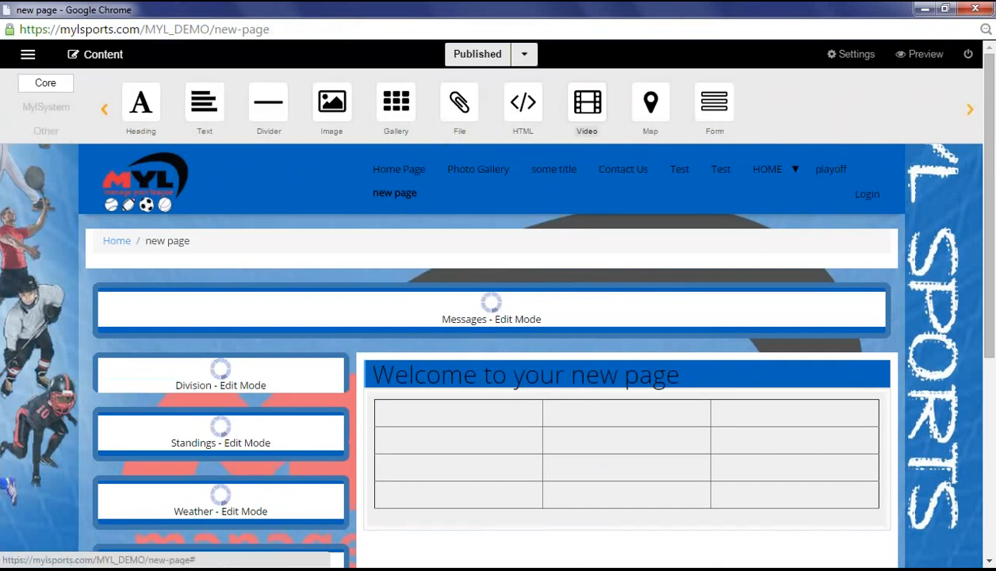
View the older revision 258 of the page, check the revision list, and switch back to revision 259.
click(526, 57)
click(527, 136)
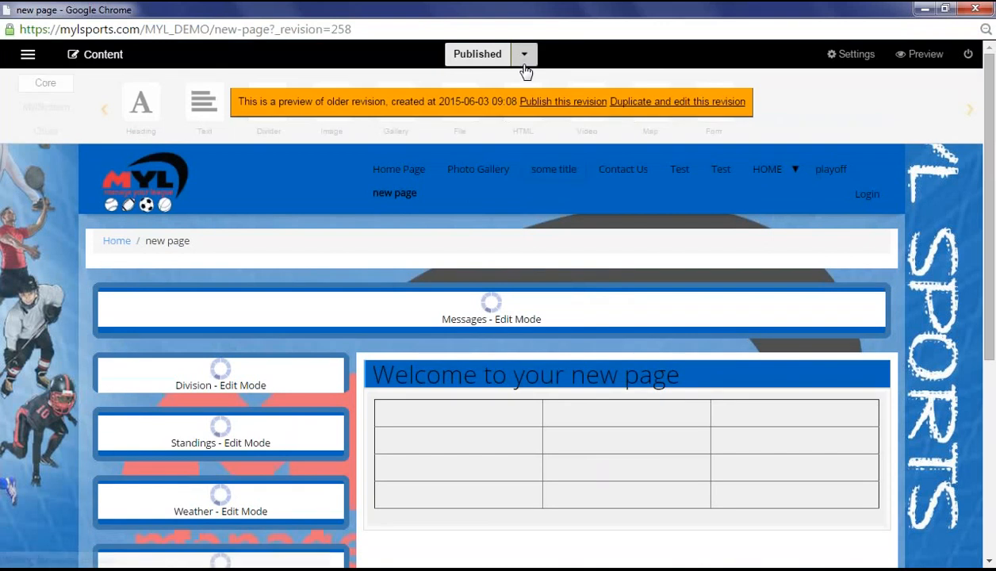
click(524, 57)
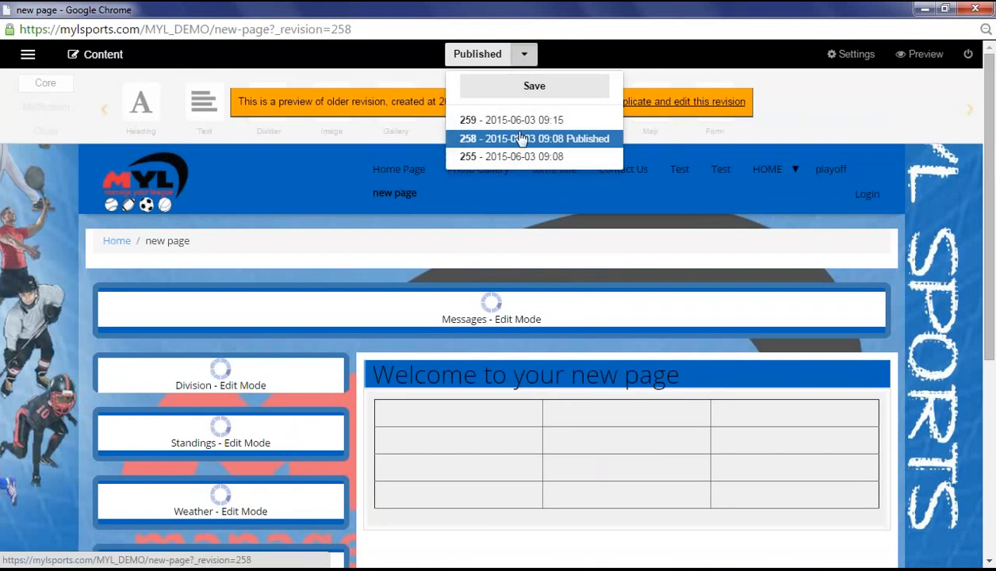
click(570, 404)
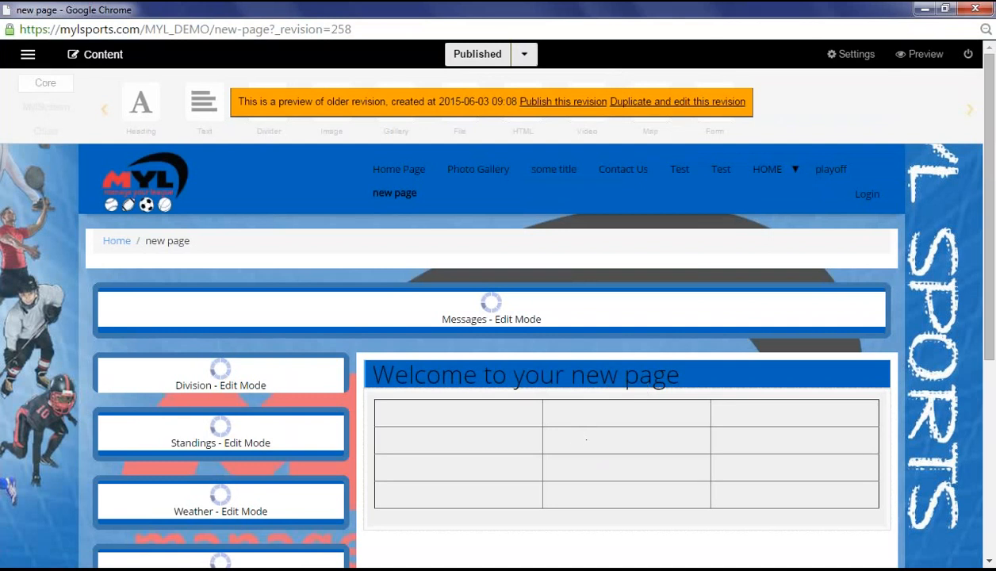
click(525, 55)
click(520, 119)
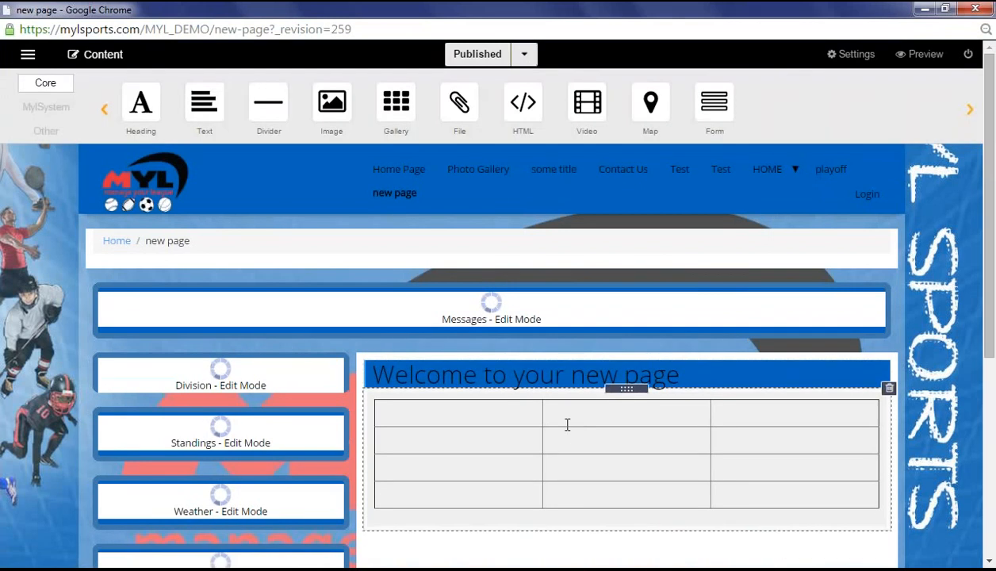
Enter "test" in the middle cell of the table's first row and publish the page.
click(564, 416)
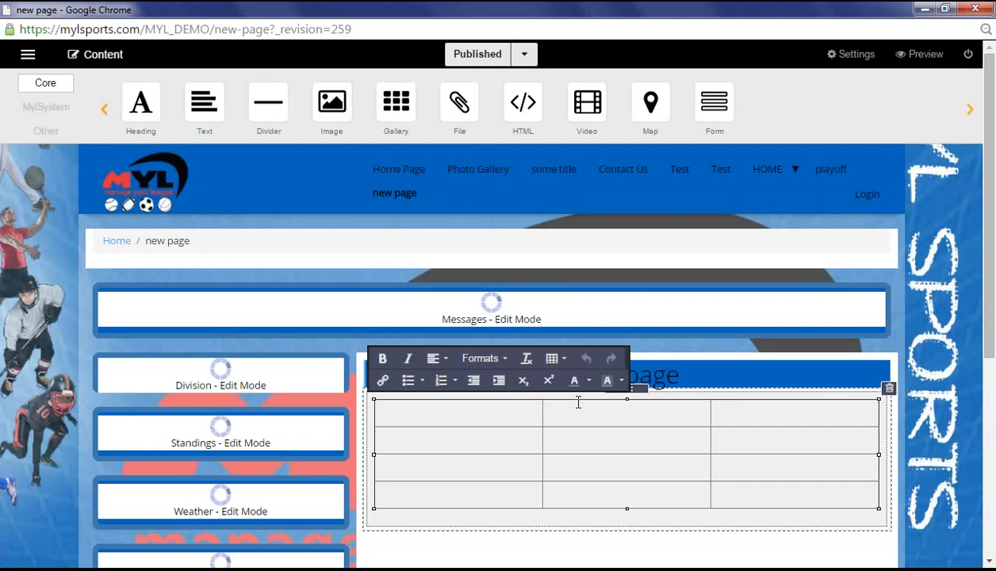
text(testt)
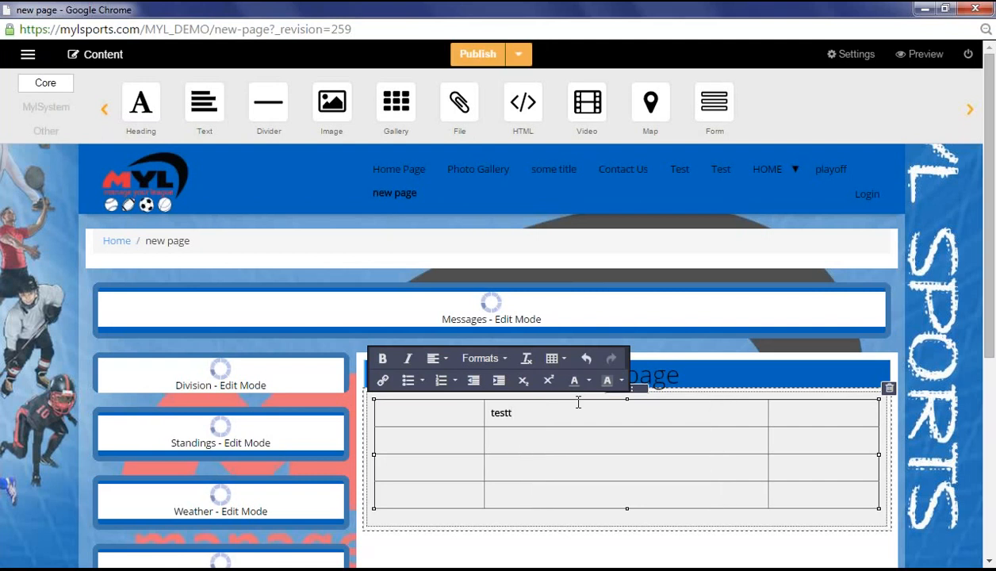
key(BackSpace)
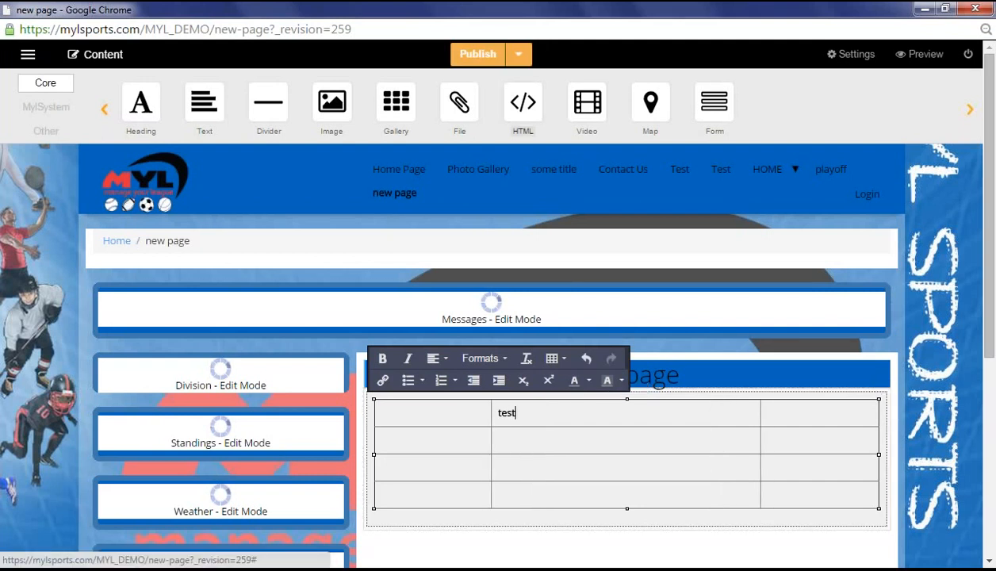
click(478, 54)
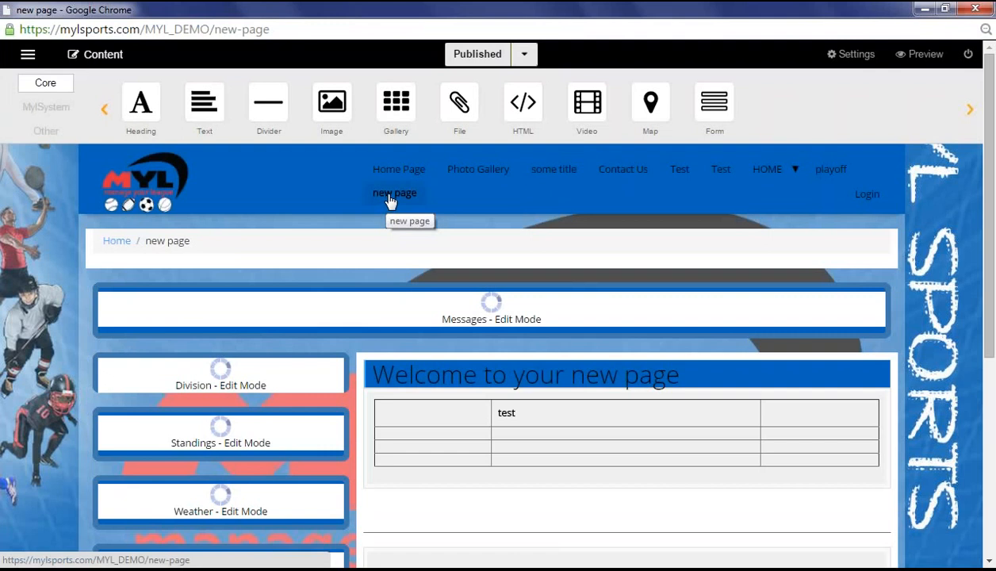
Preview the published new page, go to the Home Page, and put it in edit mode.
click(918, 57)
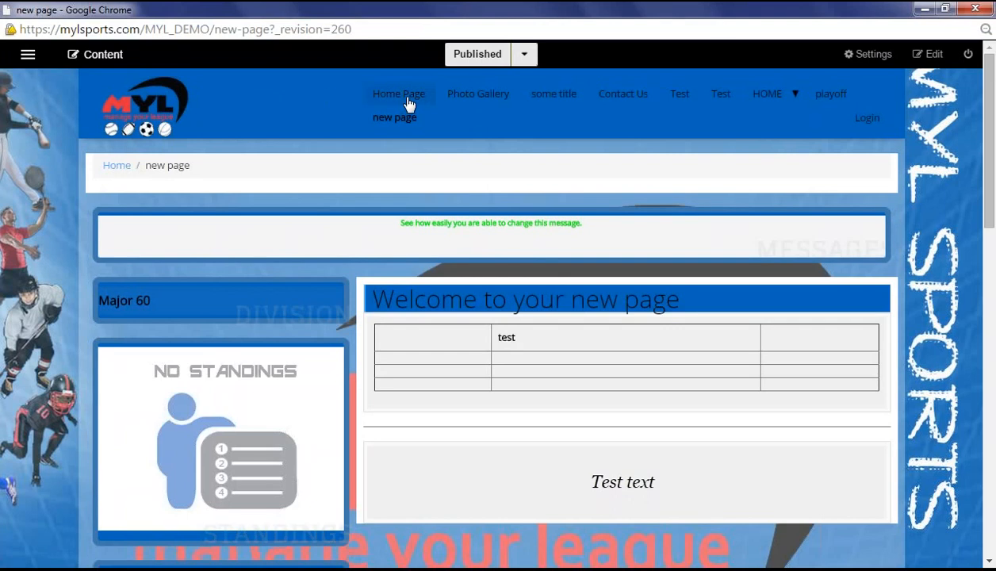
click(401, 99)
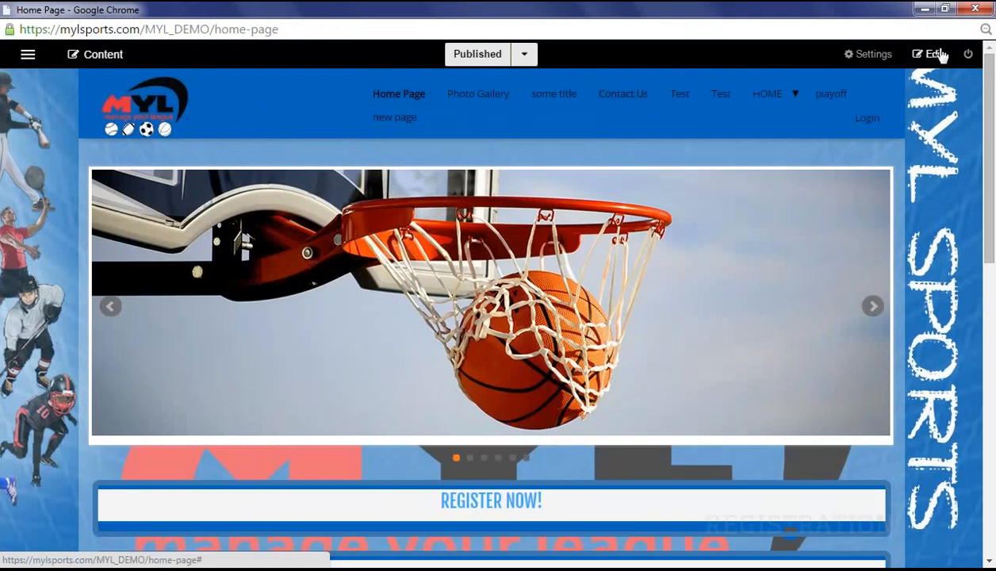
click(935, 54)
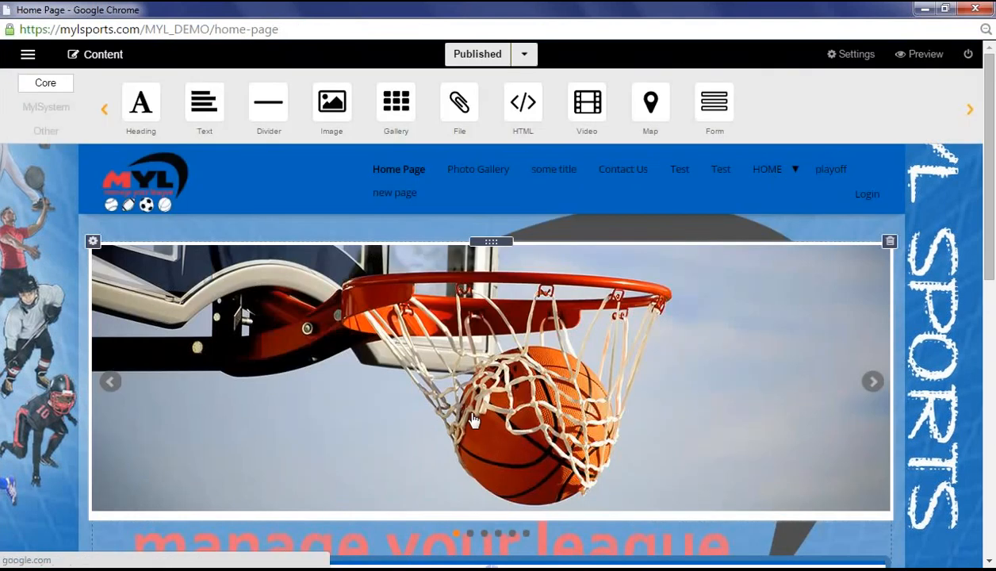
Place a Text widget between the Scheduling and Standings modules on the Home Page and open it for editing.
scroll(670, 389, down, 4)
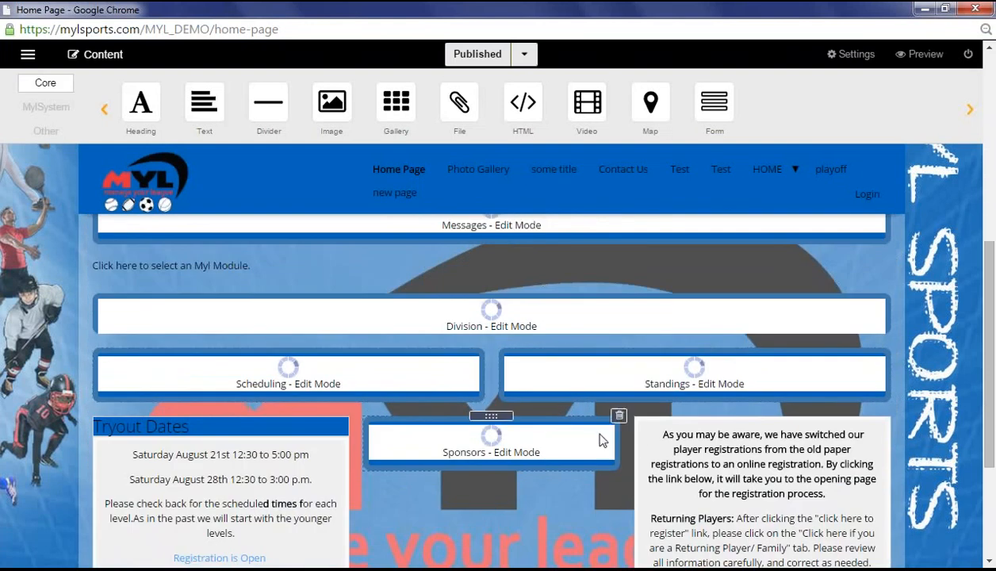
scroll(598, 440, down, 1)
mouse_move(405, 378)
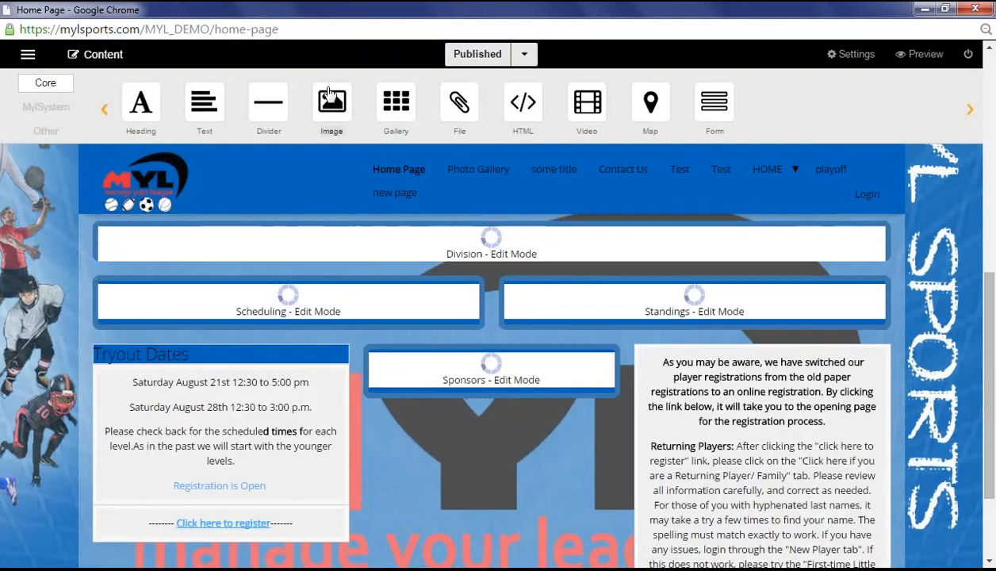
mouse_move(182, 108)
mouse_down()
mouse_move(365, 325)
mouse_move(539, 304)
mouse_move(492, 311)
mouse_up()
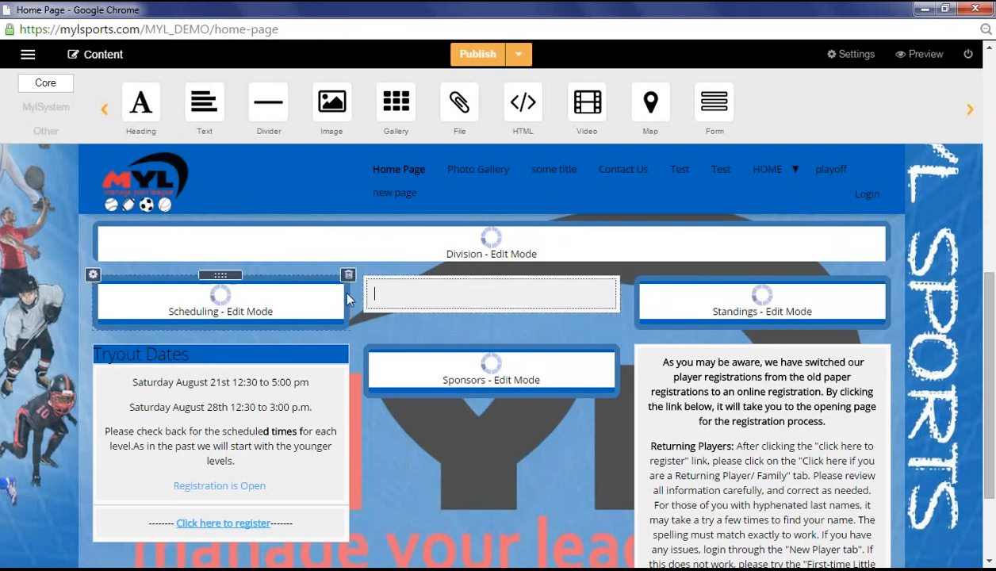
drag(347, 294, 387, 341)
drag(344, 335, 355, 333)
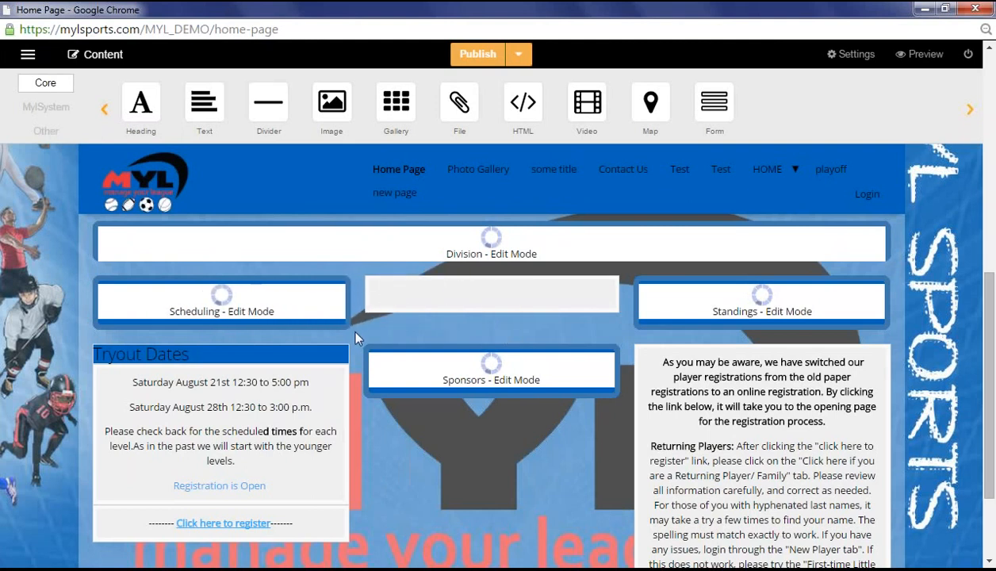
click(468, 291)
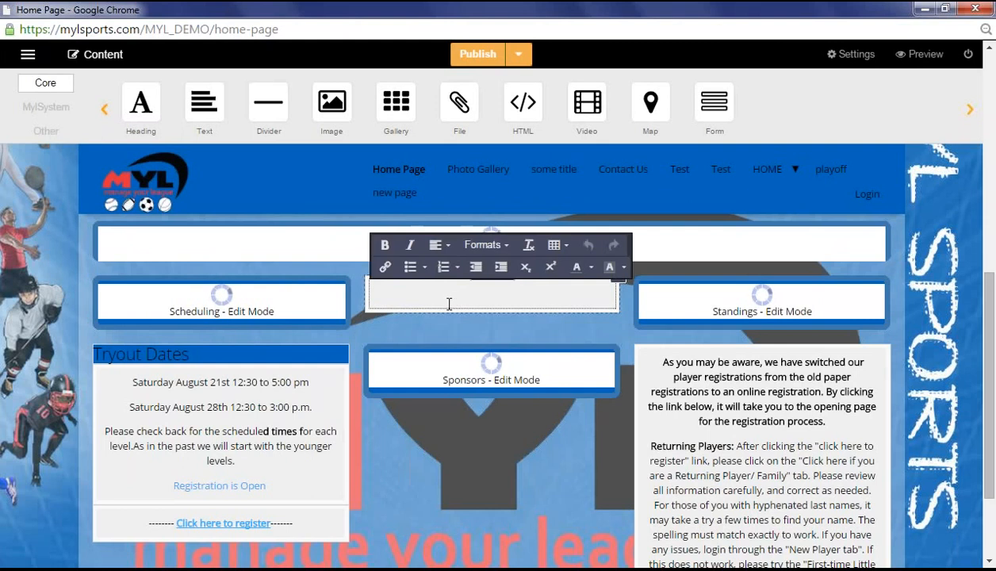